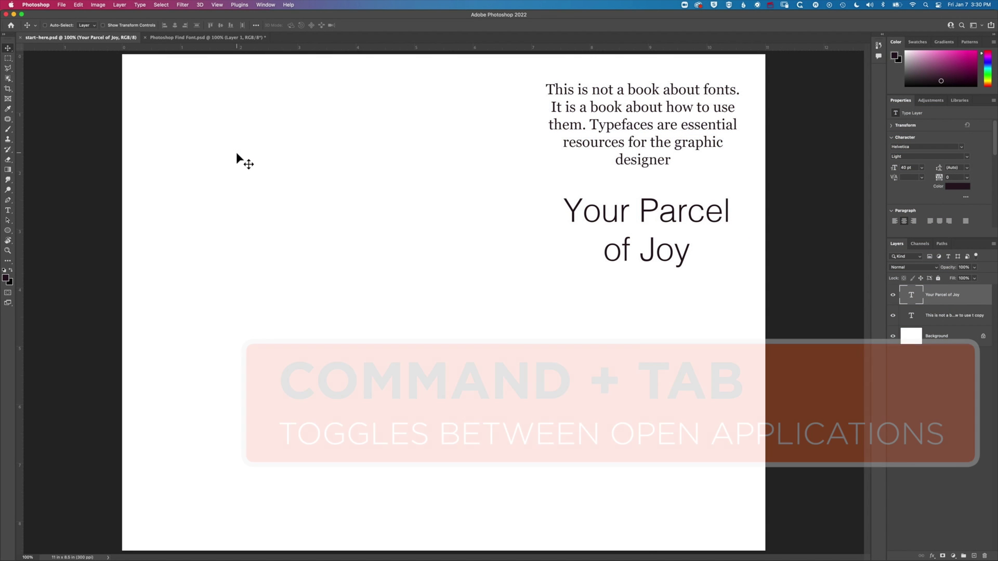
Switch from Photoshop to Finder, which shows the Files folder of type sample photos.
key("super+Tab")
key("super+Tab")
key("super+Tab")
key("super+Tab")
Place IMG_2679 rotated -90° upright on the page's left half and commit it.
left_click_drag(330, 62, 145, 175)
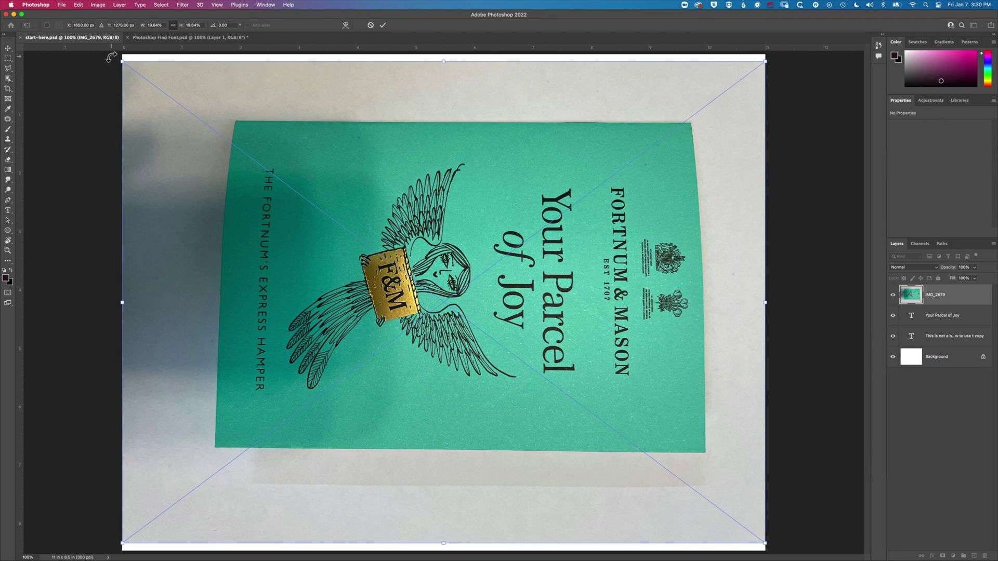
left_click_drag(112, 57, 285, 533)
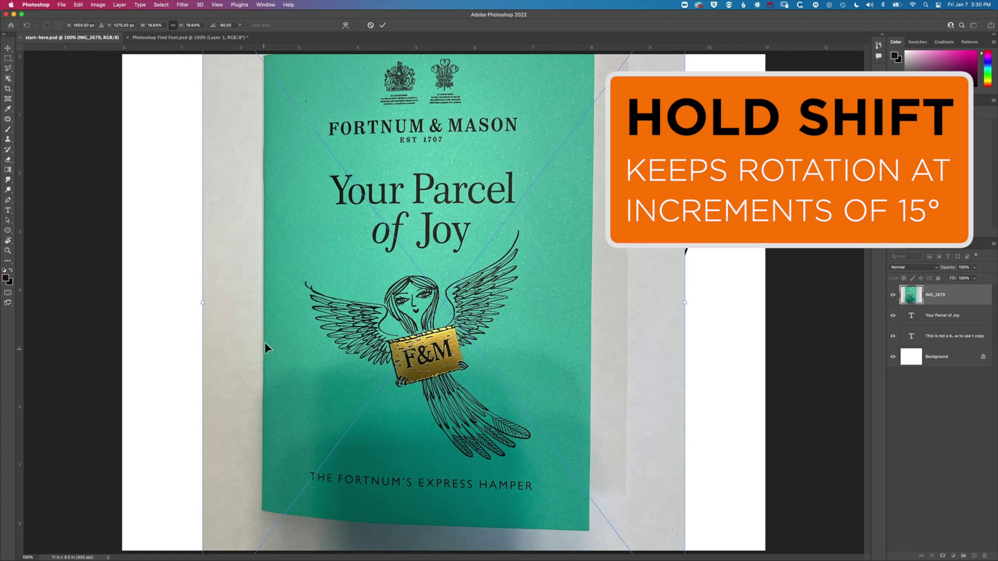
left_click_drag(426, 216, 299, 243)
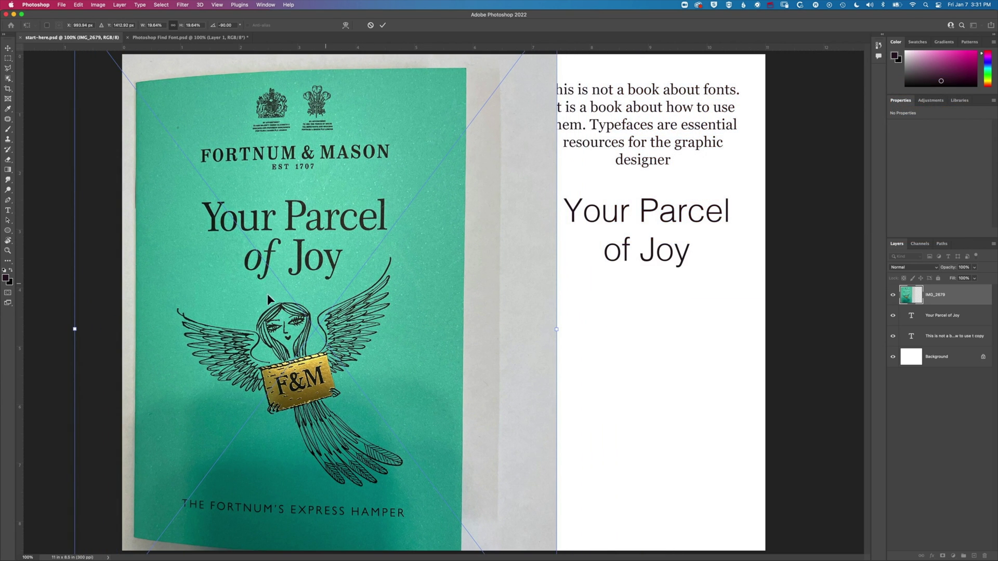
left_click_drag(364, 245, 324, 247)
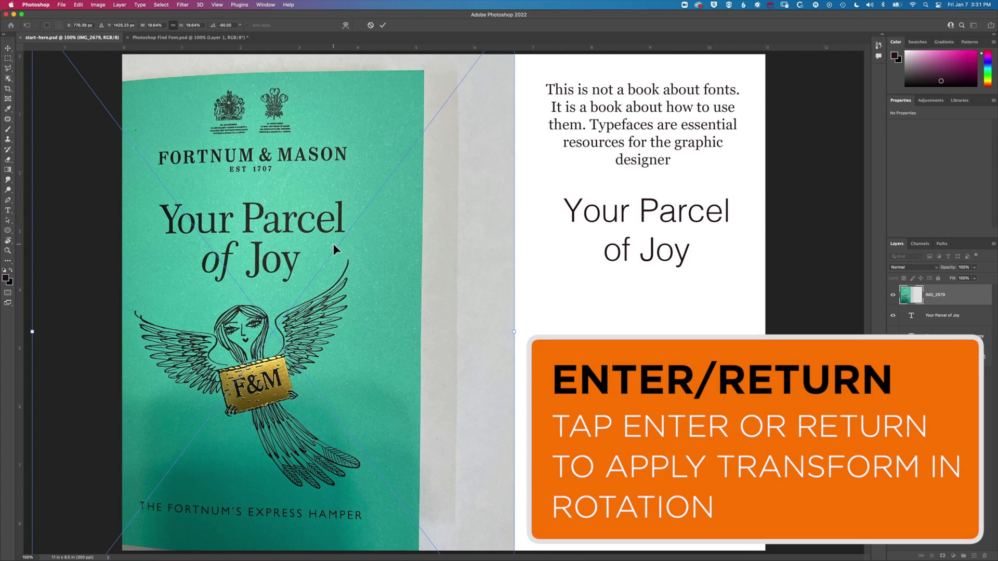
key("Return")
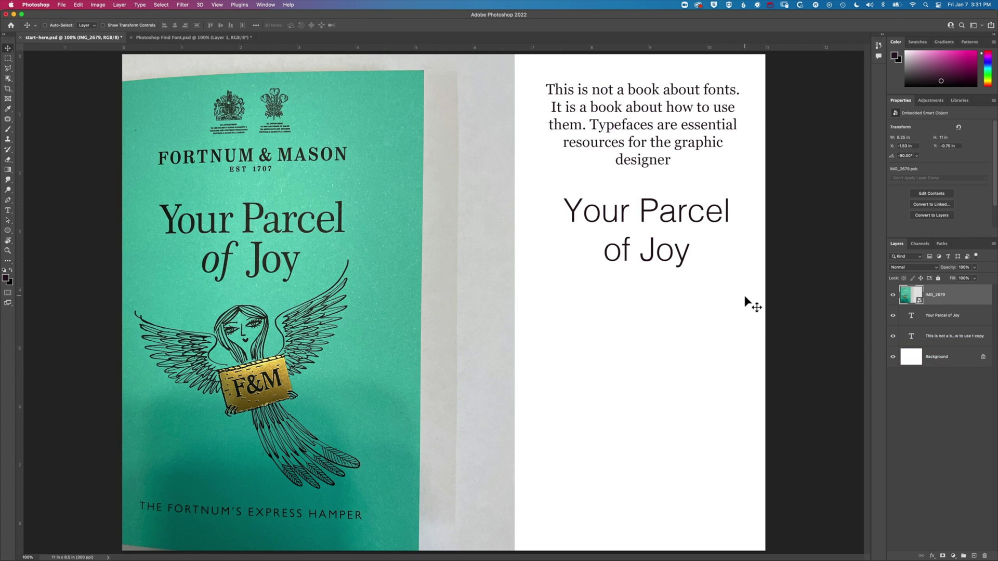
Select the Your Parcel of Joy layer and start Type > Match Font.
left_click(939, 323)
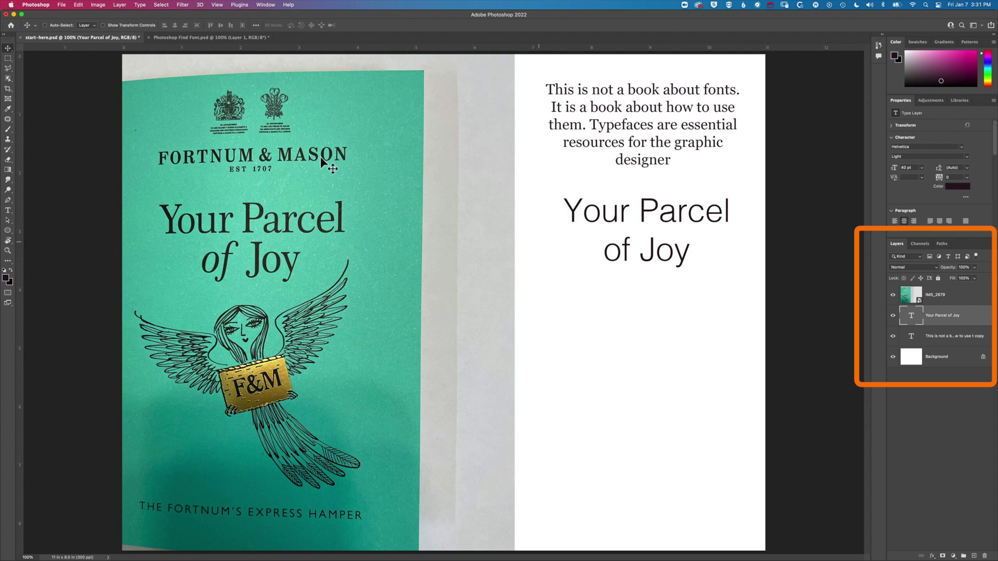
left_click(141, 6)
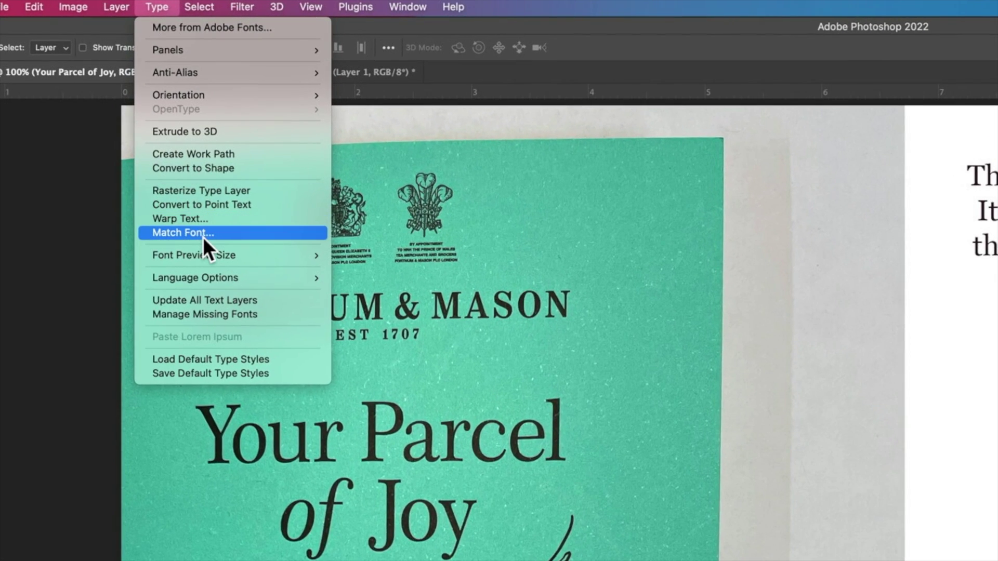
left_click(203, 235)
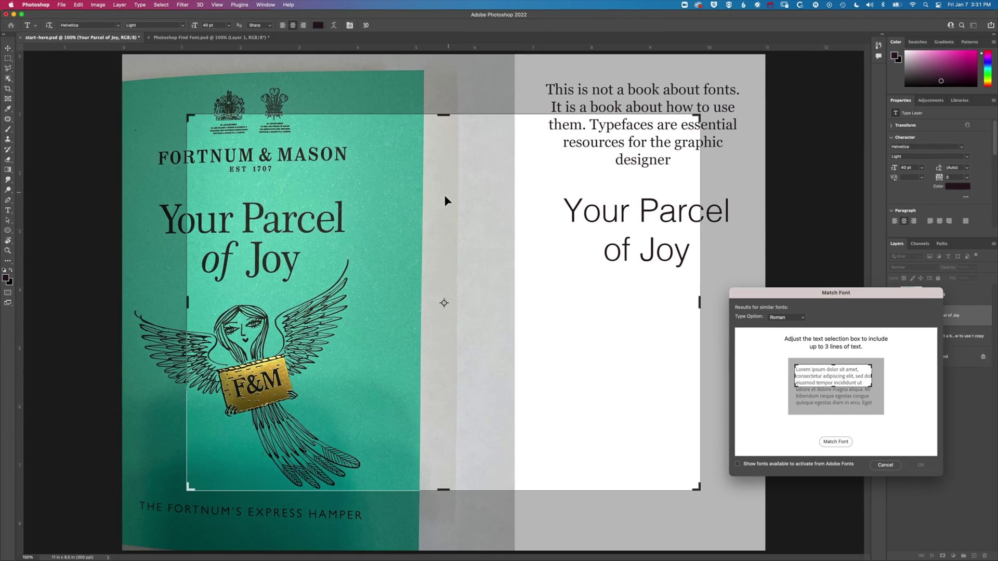
Fit the sampling box tightly around the cover's 'Your Parcel' line and move the results aside.
left_click_drag(412, 196, 357, 207)
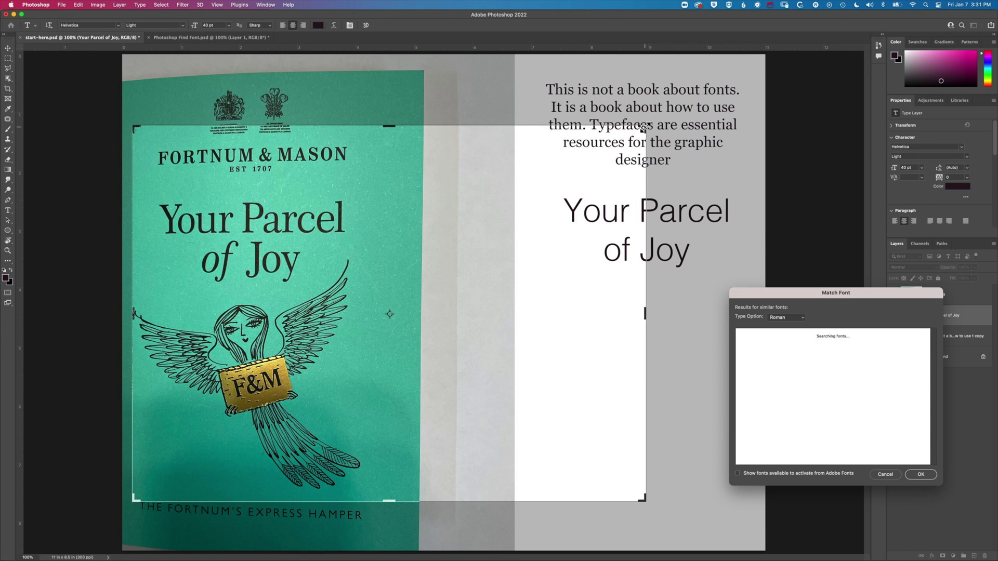
left_click_drag(644, 130, 353, 196)
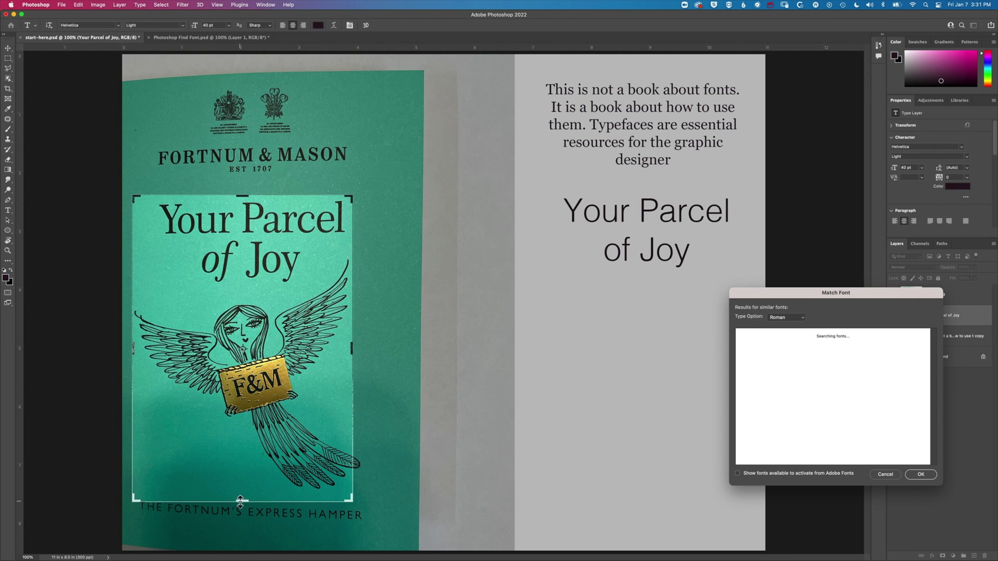
left_click_drag(241, 501, 238, 237)
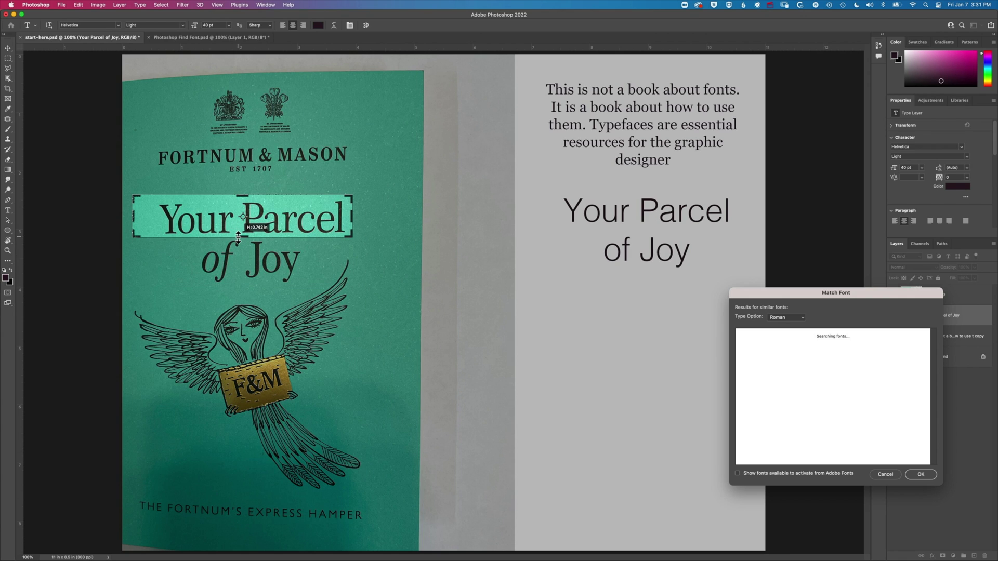
left_click_drag(131, 217, 156, 217)
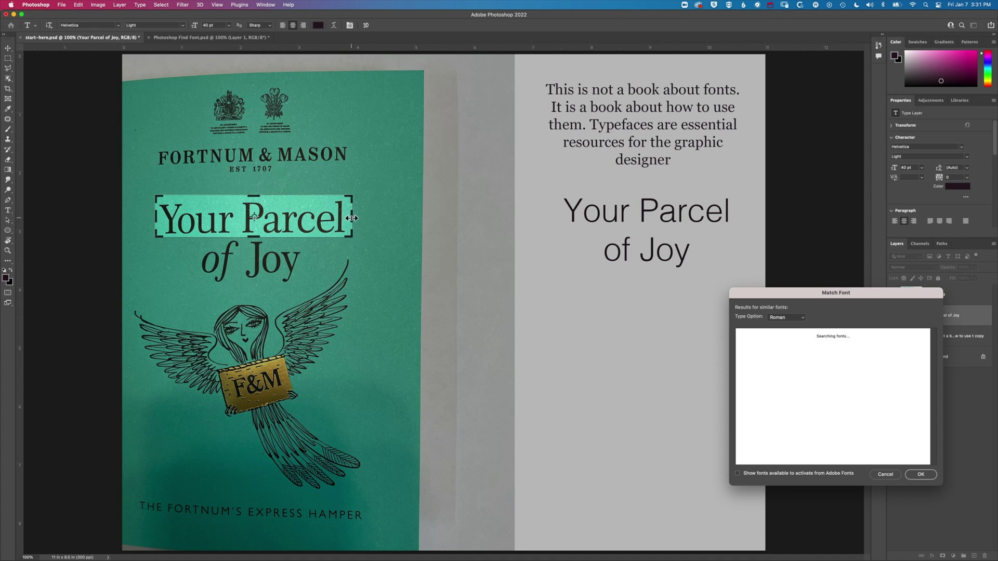
left_click_drag(351, 219, 348, 218)
left_click_drag(254, 196, 253, 196)
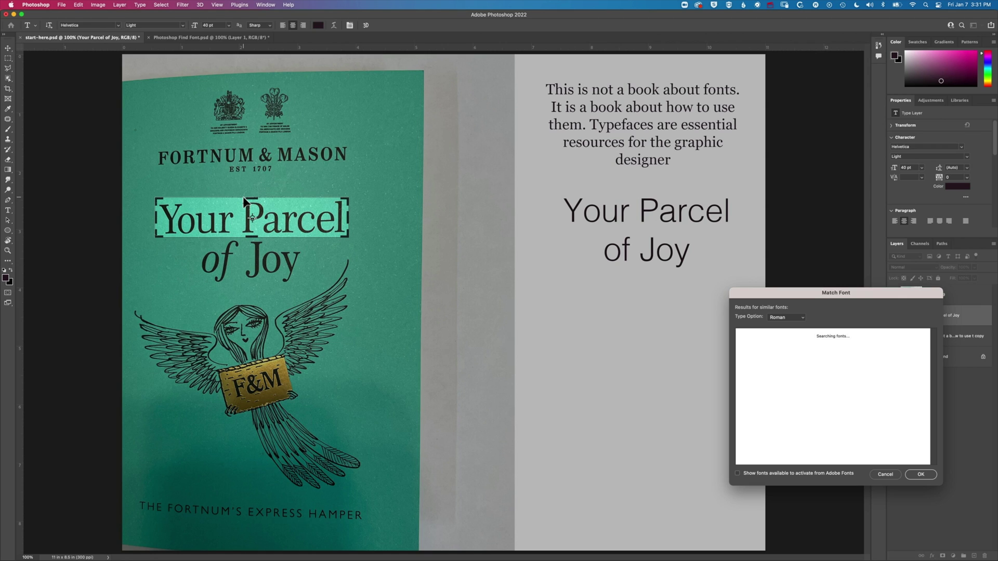
left_click_drag(884, 294, 686, 278)
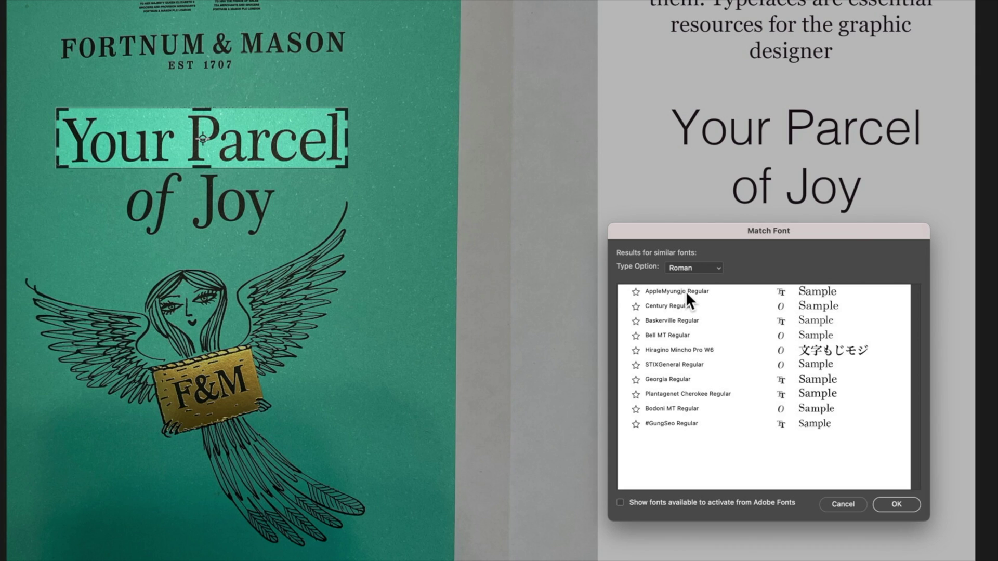
Preview AppleMyungjo, Century and Baskerville on the title, ending on AppleMyungjo Regular.
left_click(685, 292)
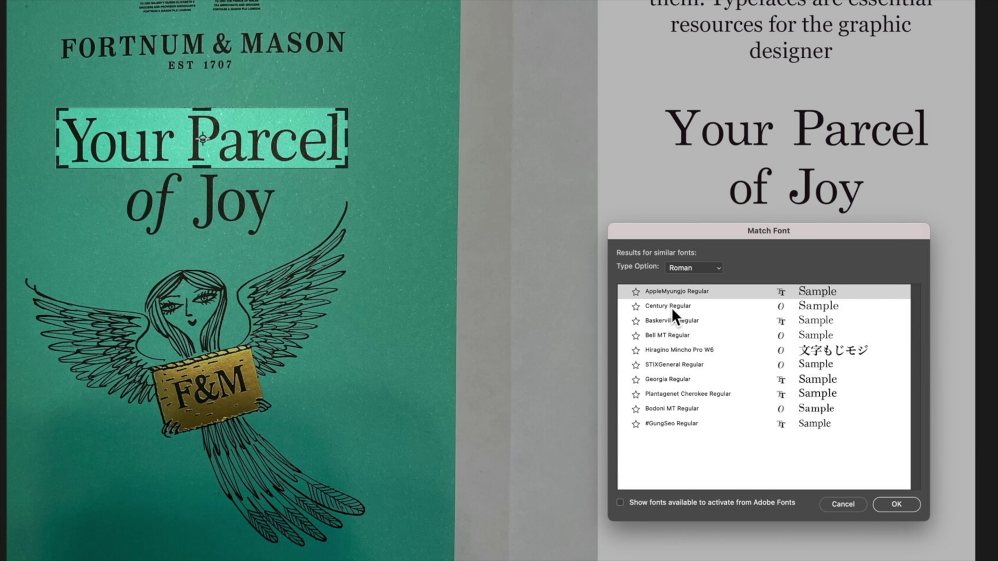
left_click(672, 307)
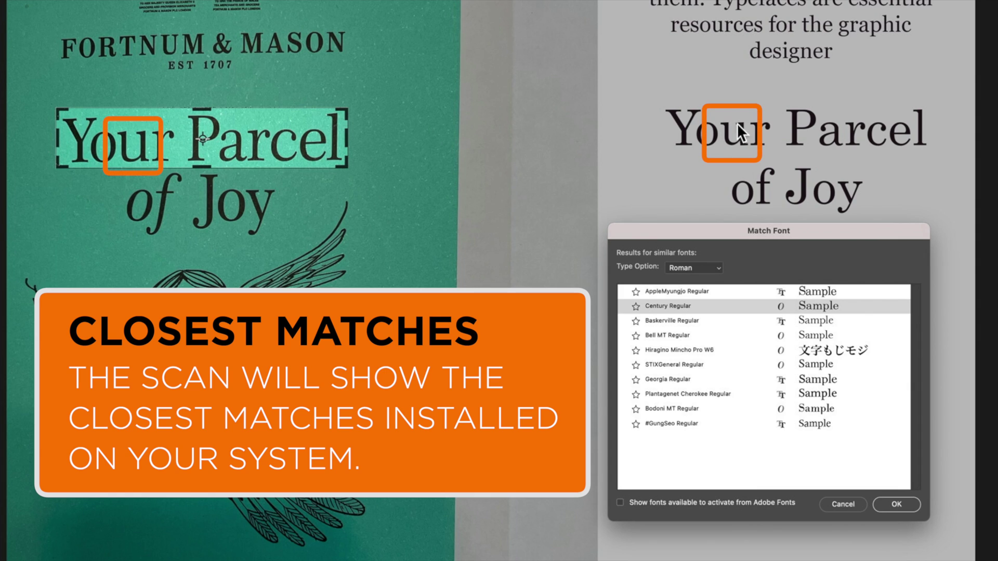
left_click(691, 320)
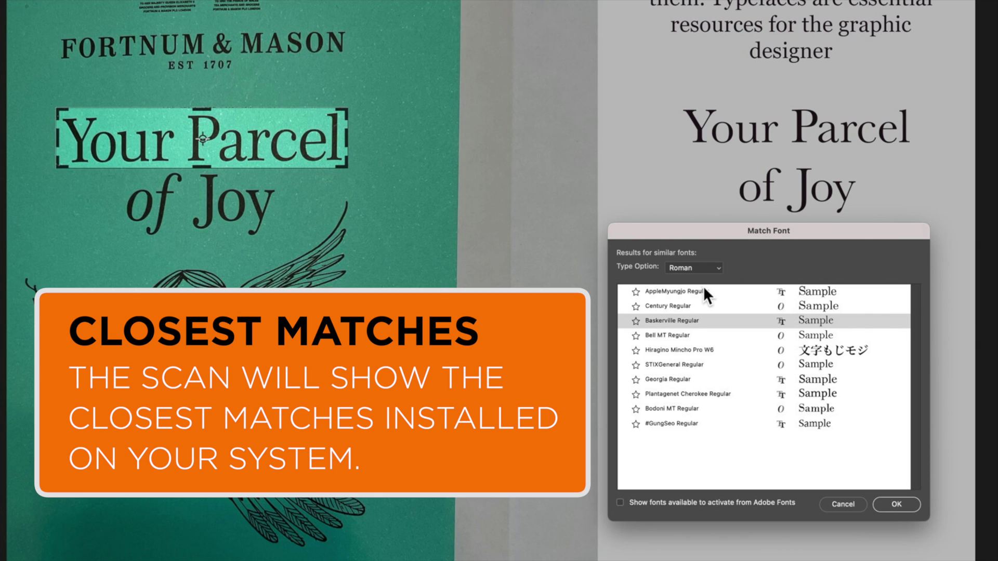
left_click(674, 306)
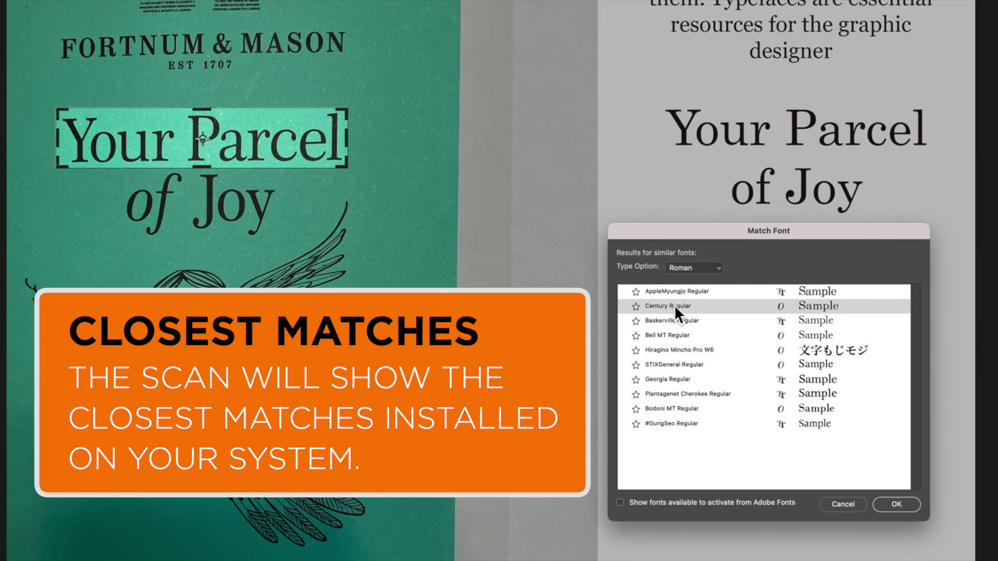
left_click(676, 293)
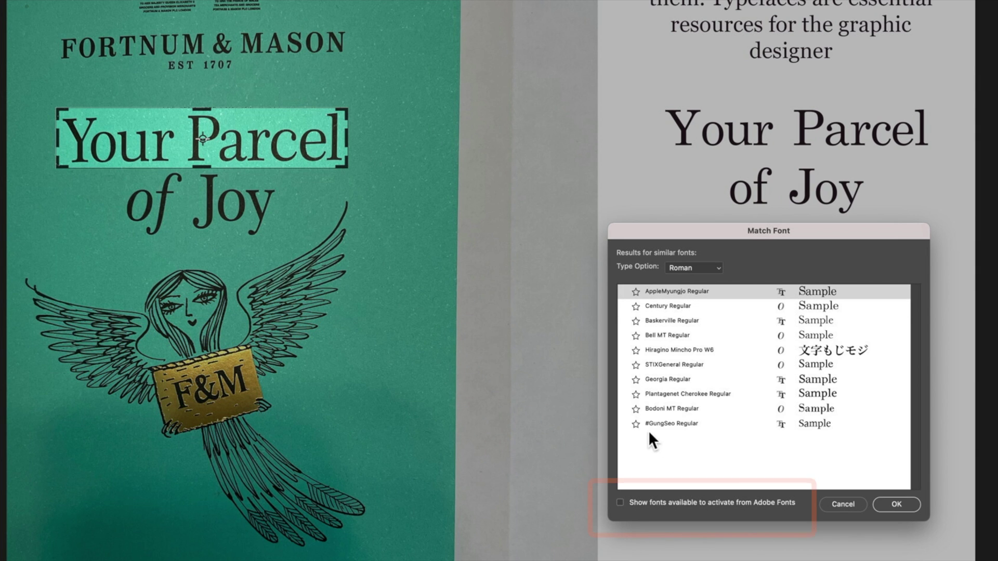
Include Adobe Fonts, activate Old Standard TT, compare it with Baskerville, and end on Century Regular.
left_click(619, 502)
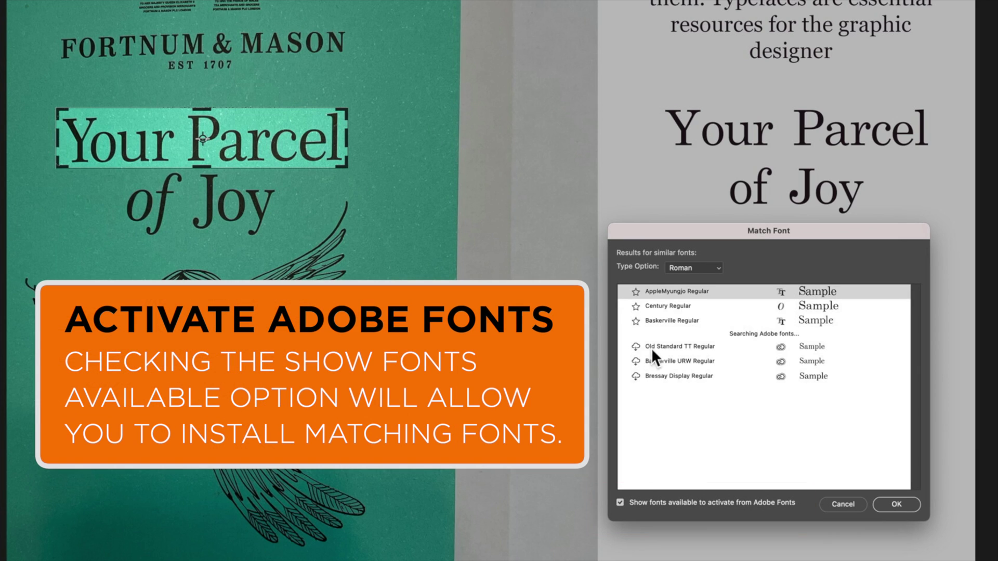
left_click(672, 345)
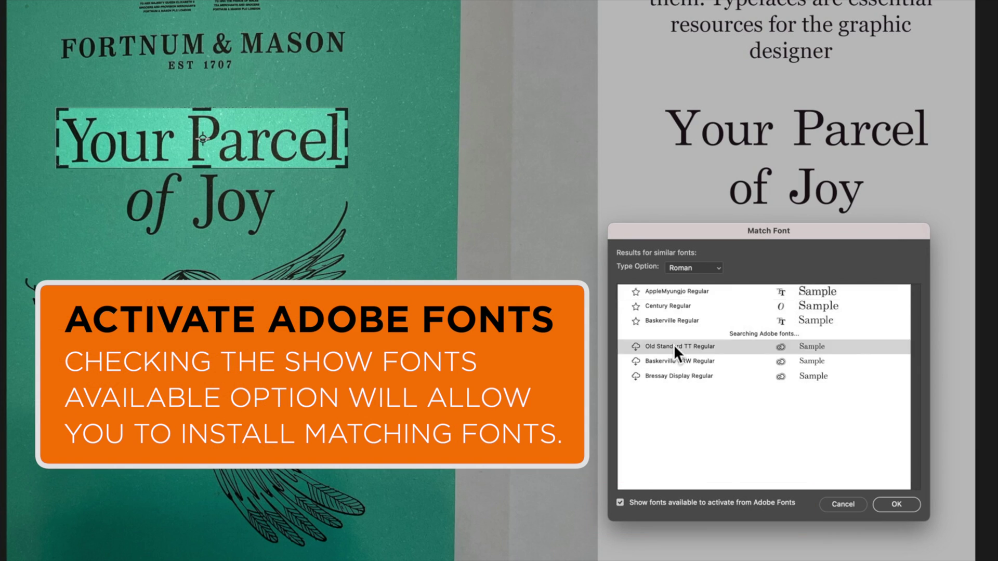
left_click(636, 346)
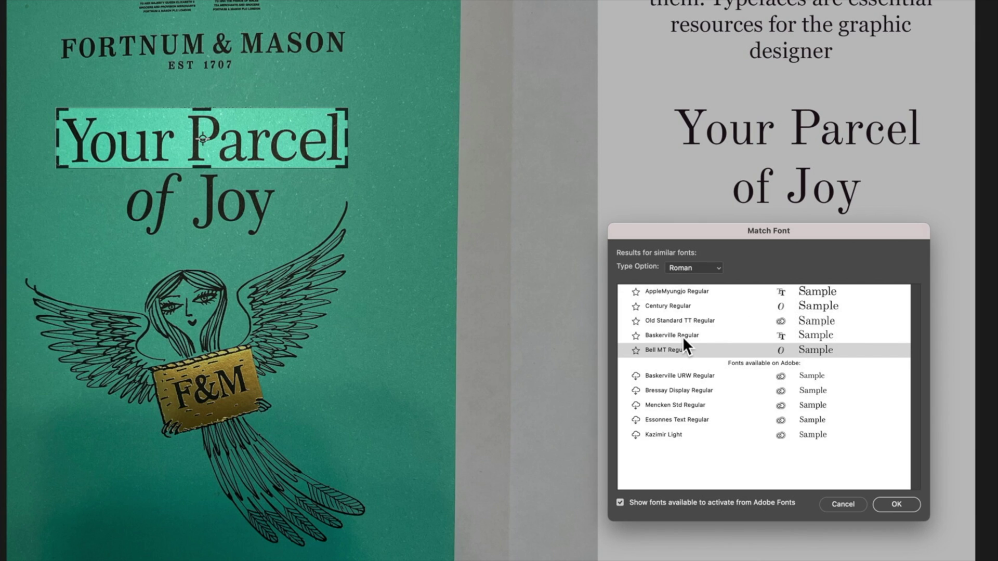
left_click(682, 336)
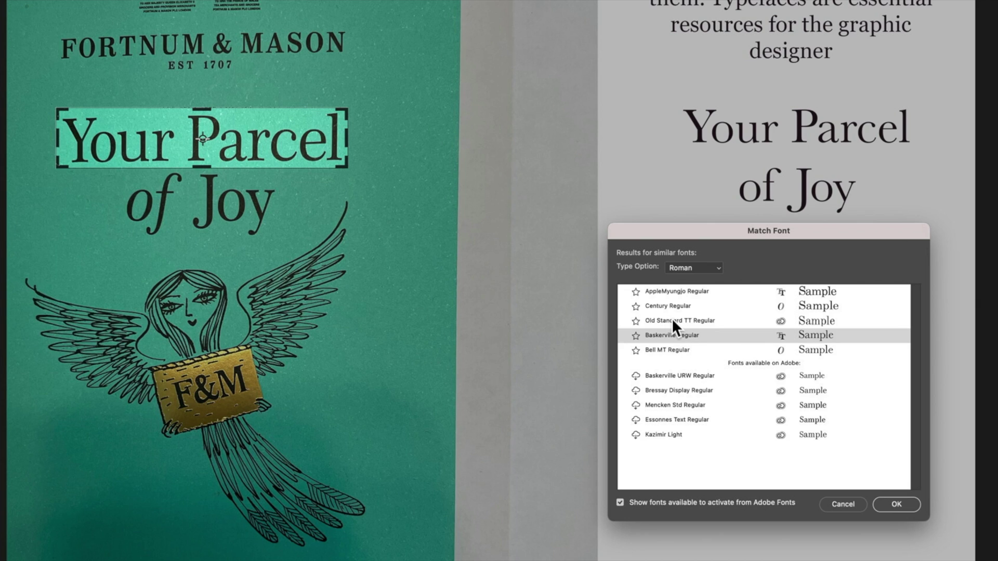
left_click(673, 322)
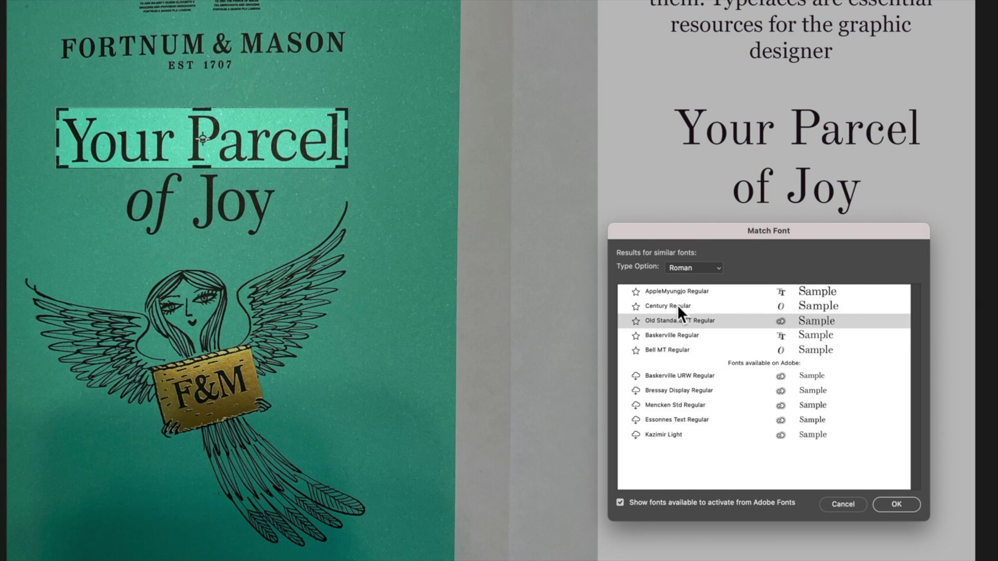
left_click(678, 304)
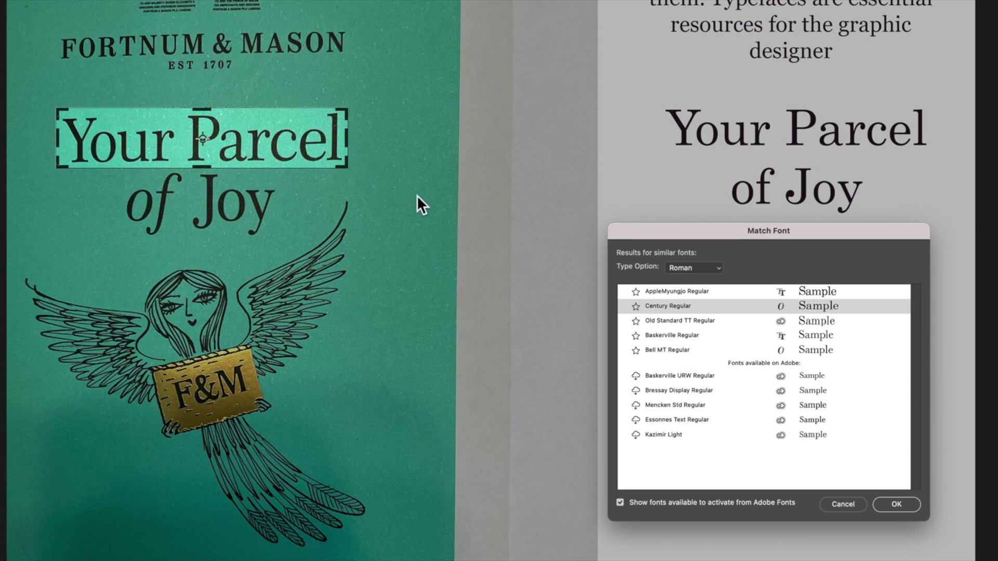
Narrow the sample to 'Your', compare Century and Georgia Regular, and return to Century Regular.
left_click_drag(348, 166, 181, 165)
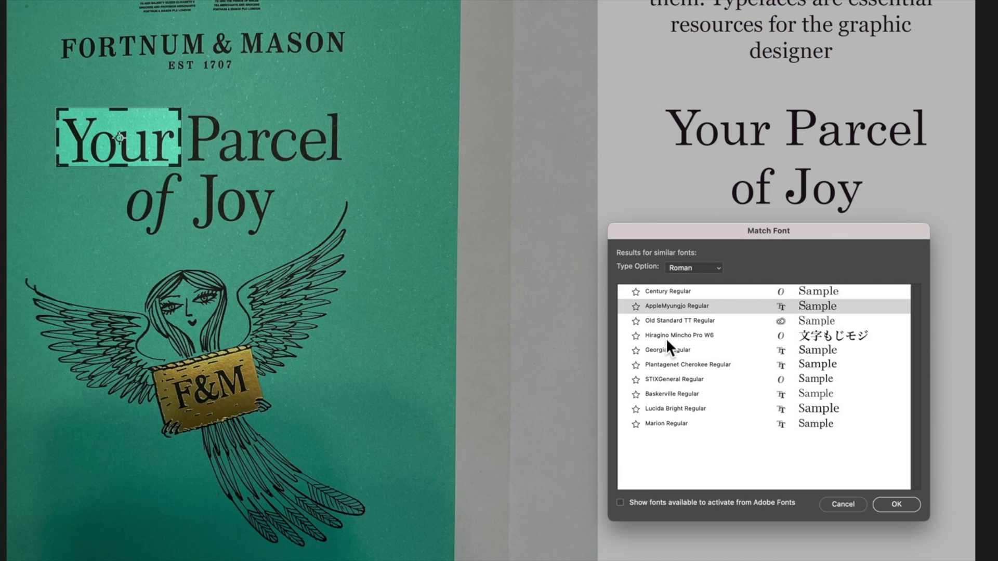
left_click(679, 291)
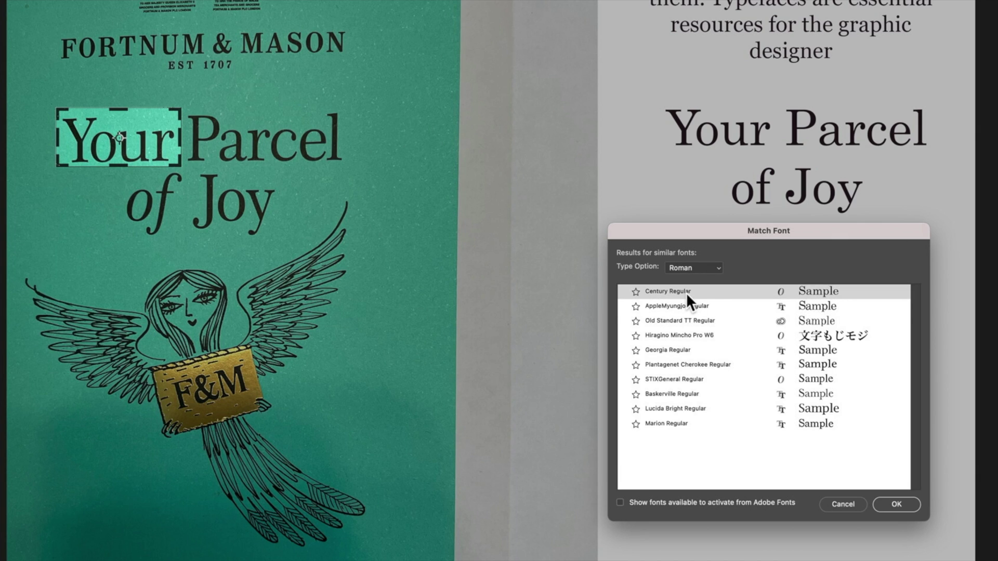
left_click(678, 351)
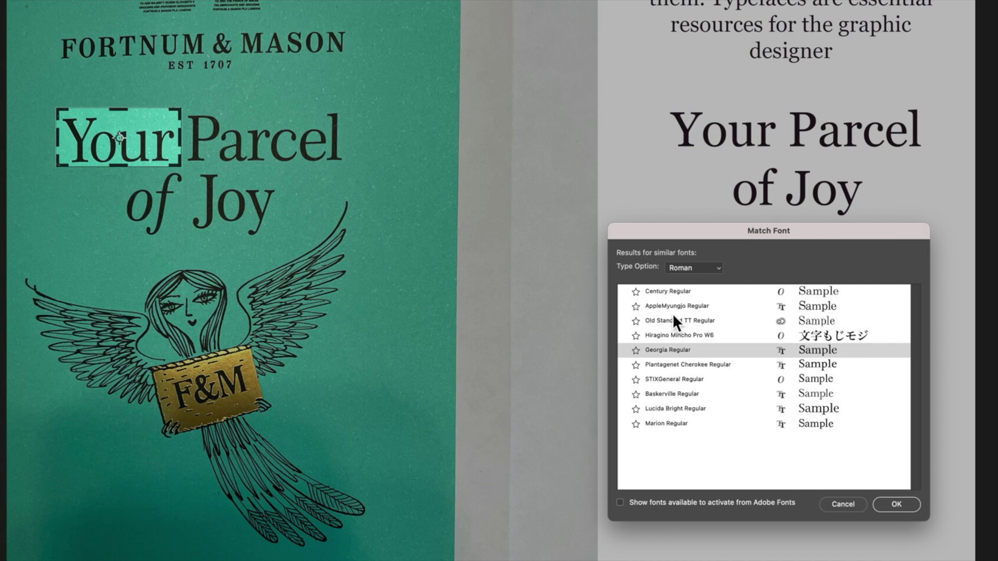
left_click(677, 291)
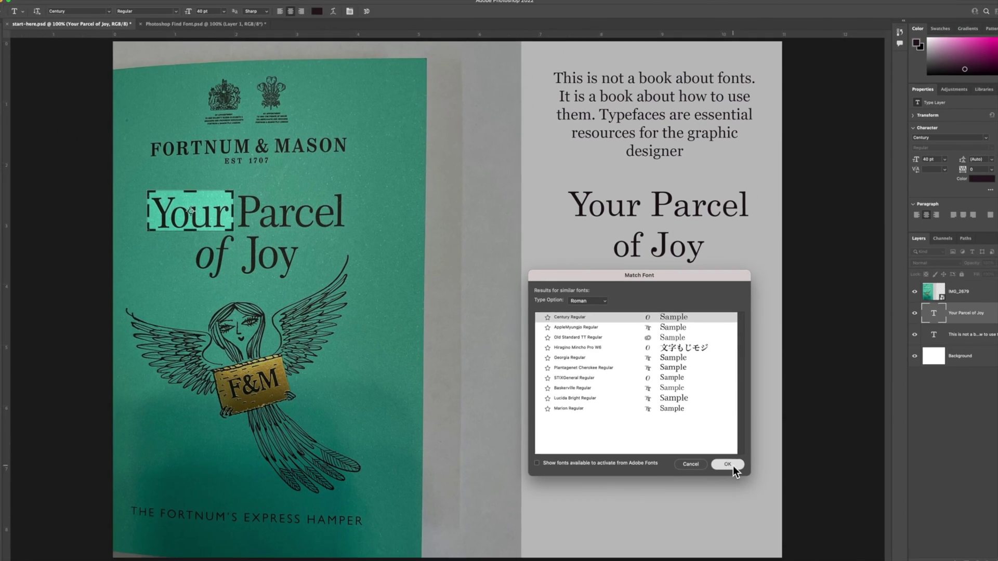
Apply Century Regular to the headline, then drag IMG_2692.JPG from Finder into the document.
left_click(896, 505)
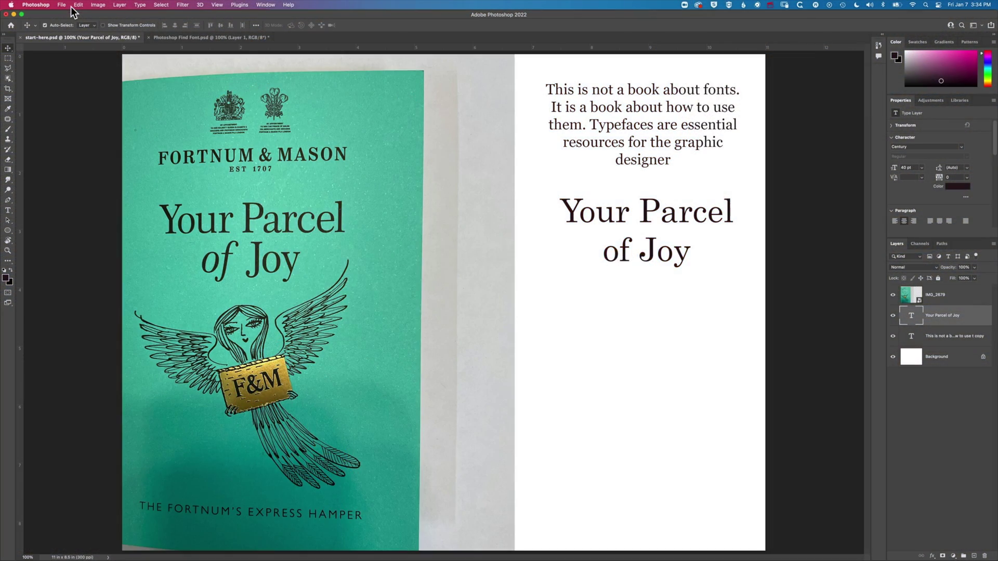
key("super+Tab")
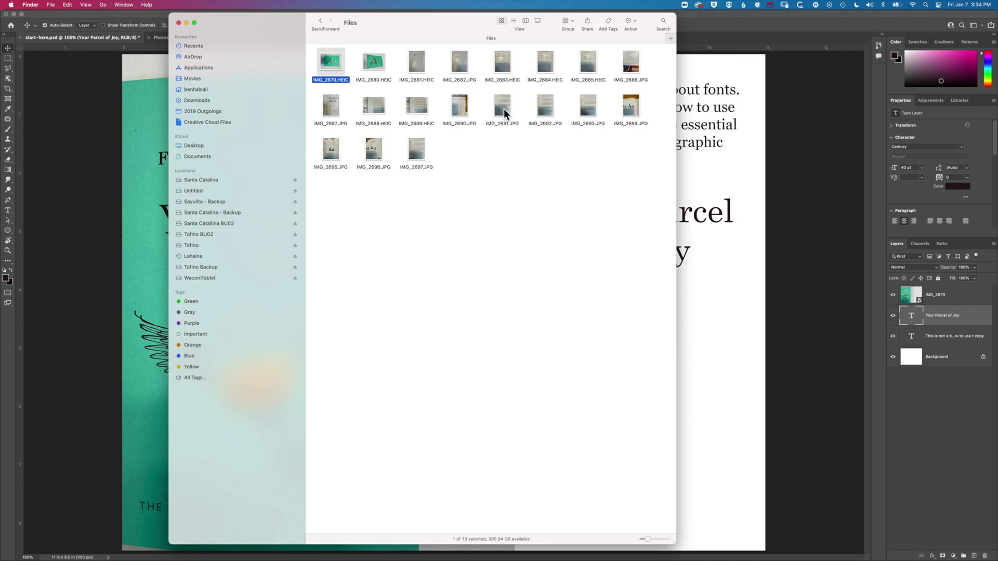
left_click(542, 105)
left_click_drag(543, 105, 137, 183)
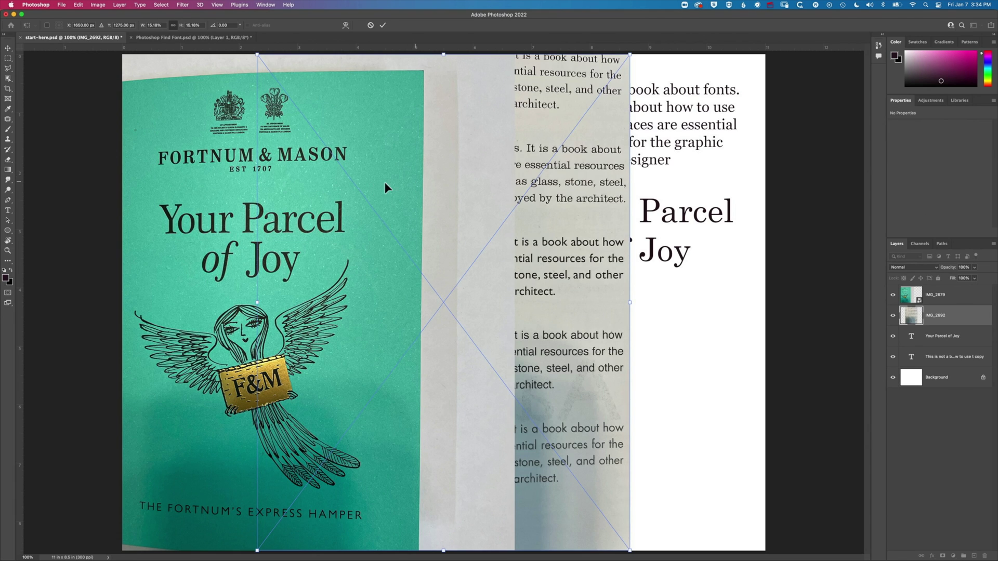
Stack IMG_2692 above IMG_2679, slide it left beside the paragraph, and select the paragraph layer.
left_click_drag(373, 182, 387, 197)
left_click_drag(941, 319, 938, 291)
left_click_drag(407, 261, 292, 256)
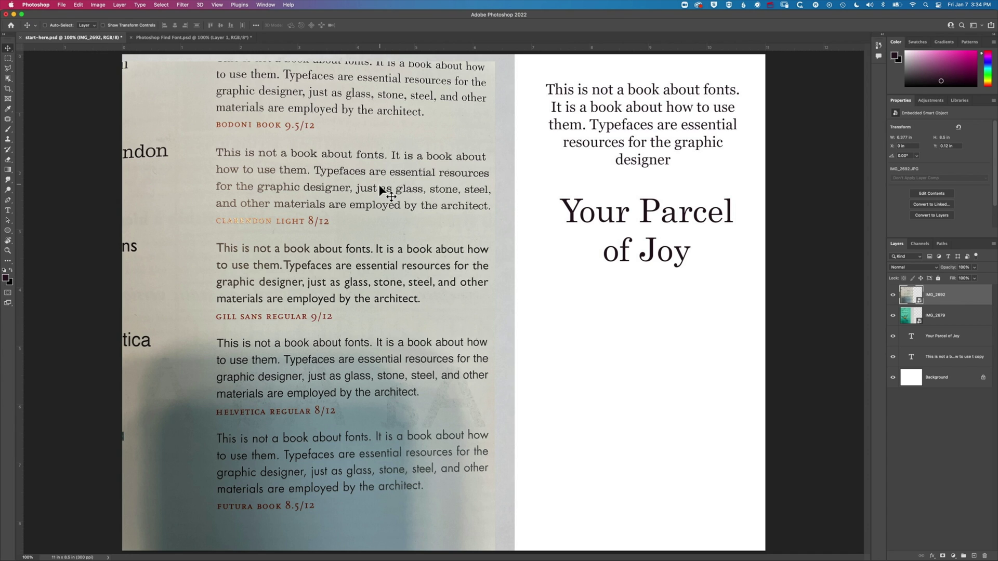
left_click_drag(383, 186, 376, 183)
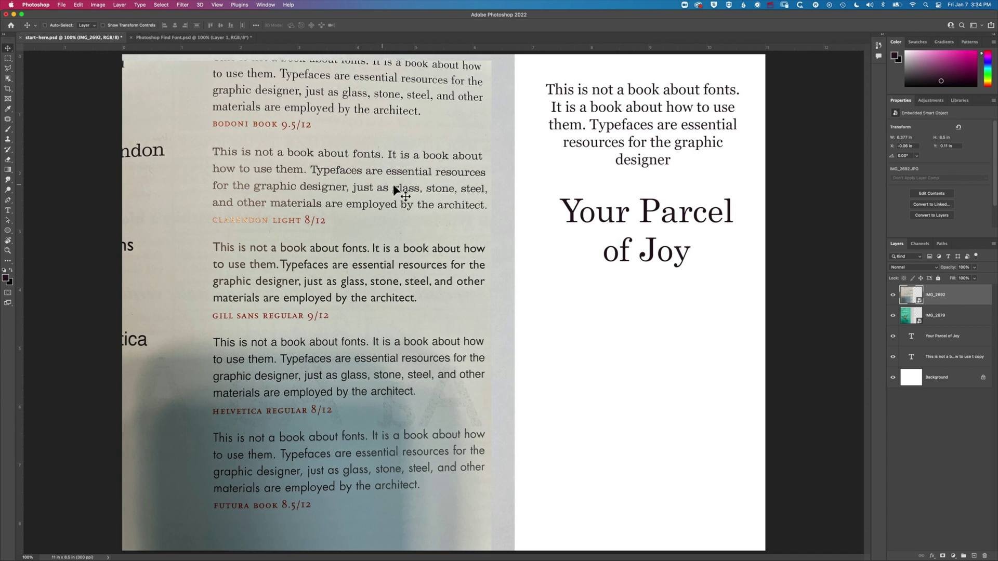
left_click(931, 357)
left_click(894, 358)
left_click(893, 358)
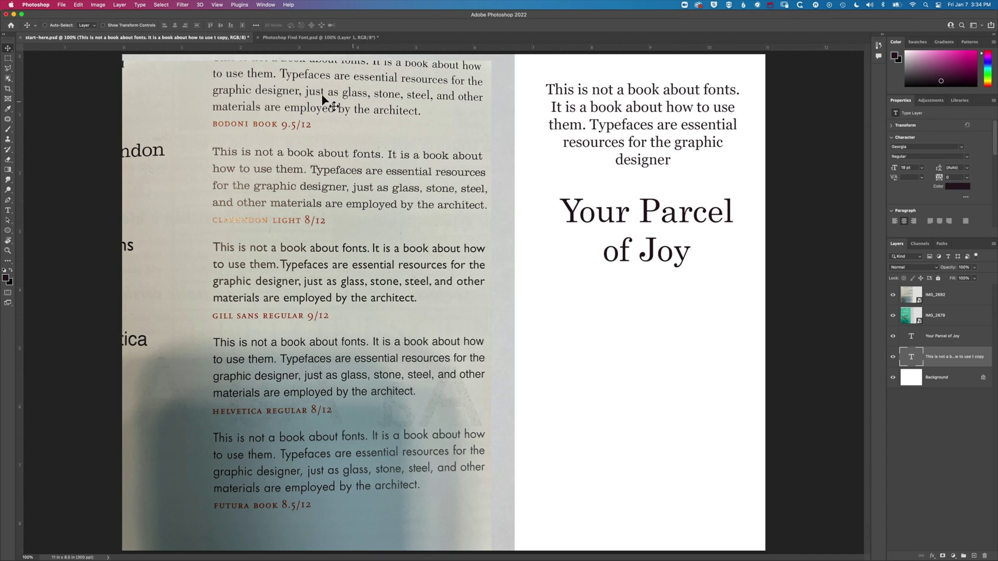
Start Type > Match Font and fit the sample box to the first Clarendon line.
left_click(139, 5)
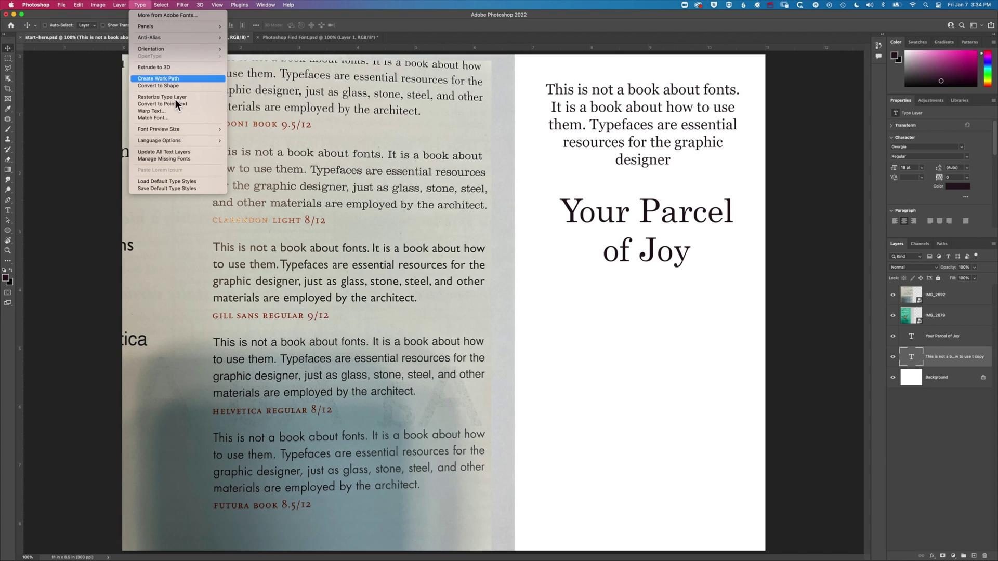
left_click(180, 118)
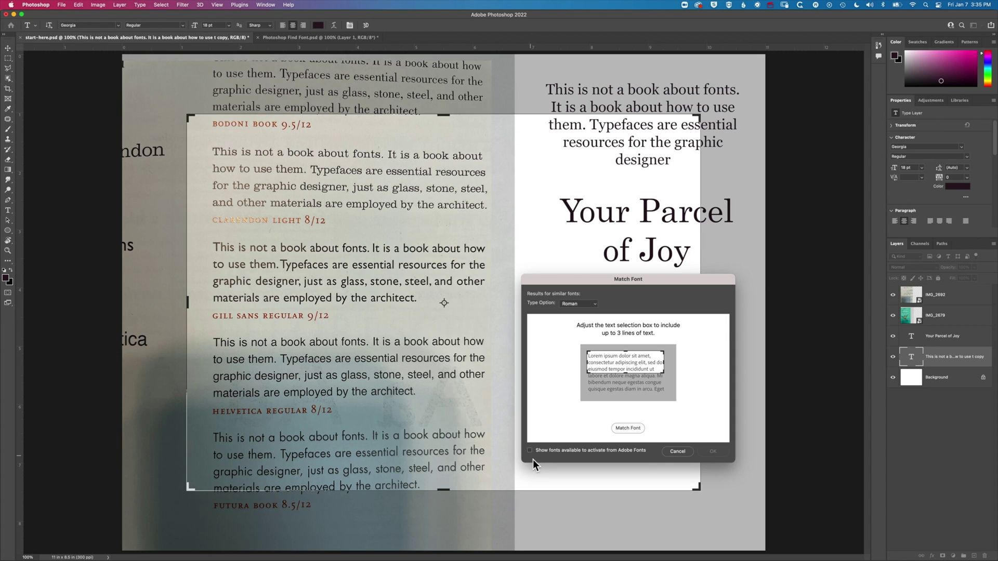
left_click_drag(367, 146, 386, 169)
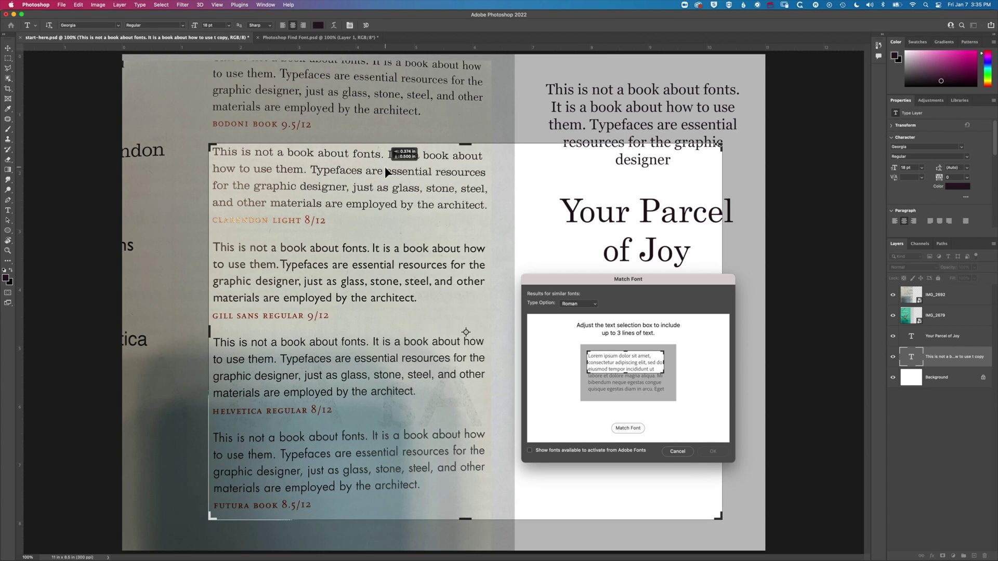
left_click_drag(720, 518, 384, 164)
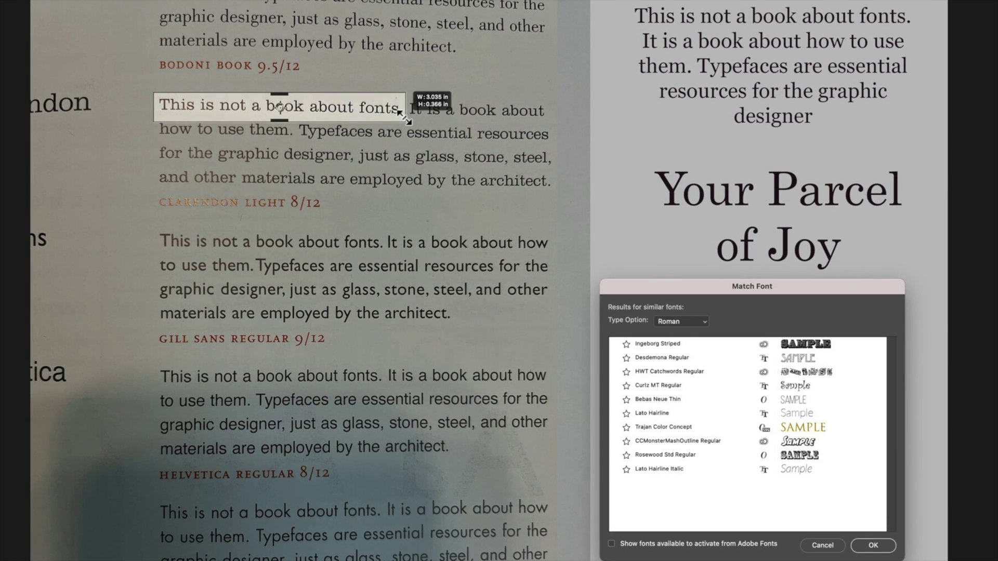
mouse_move(398, 111)
left_mouse_down()
mouse_move(401, 123)
mouse_move(396, 110)
left_mouse_up()
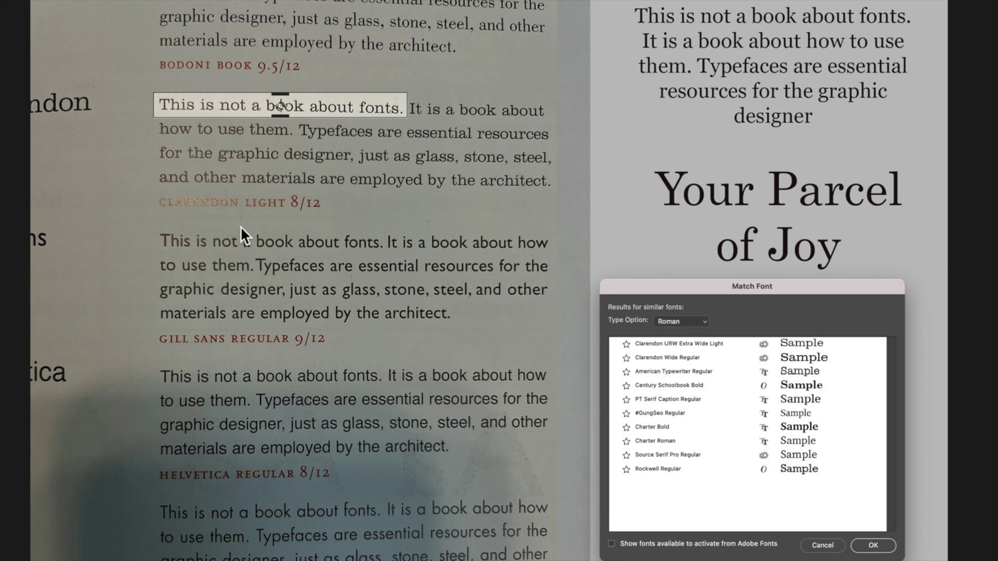
Compare Clarendon Wide and American Typewriter, settling on Clarendon URW Extra Wide Light for the paragraph.
left_click(671, 346)
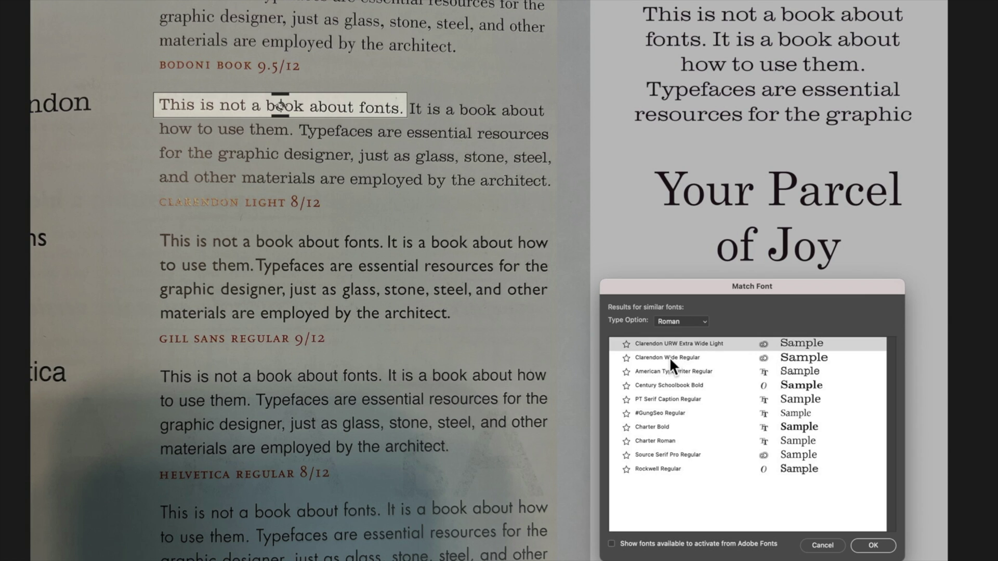
left_click(670, 358)
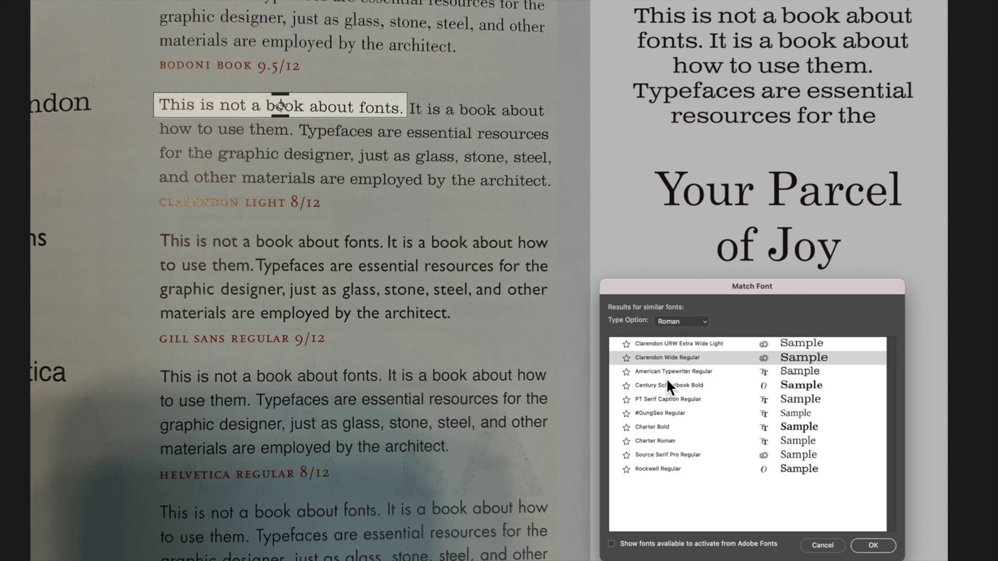
left_click(663, 343)
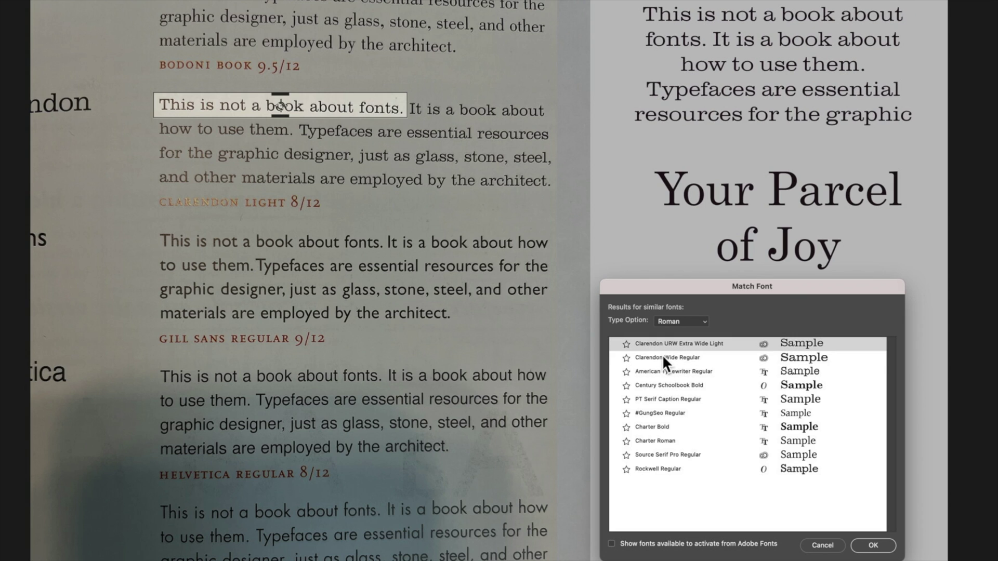
left_click(664, 358)
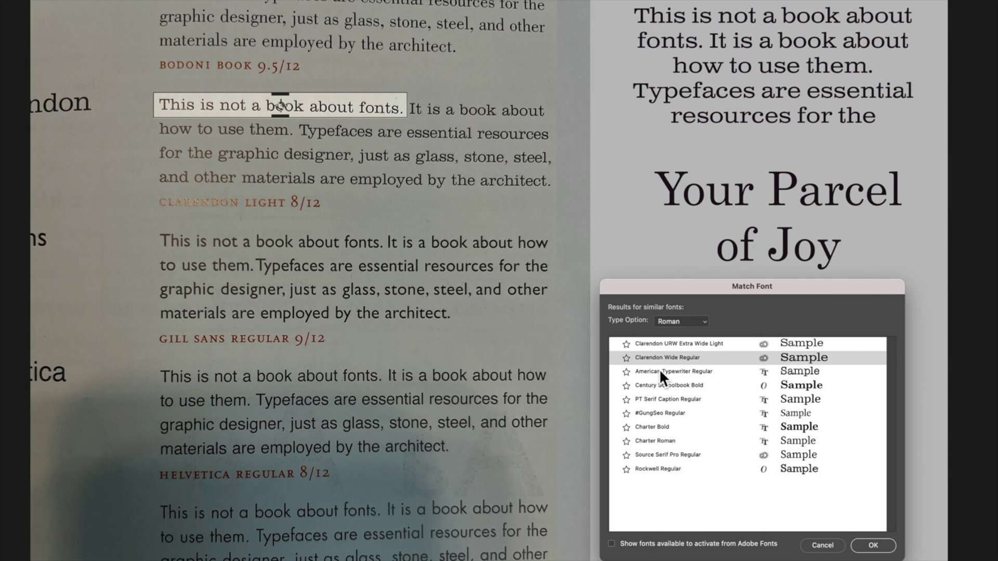
left_click(659, 370)
left_click(652, 343)
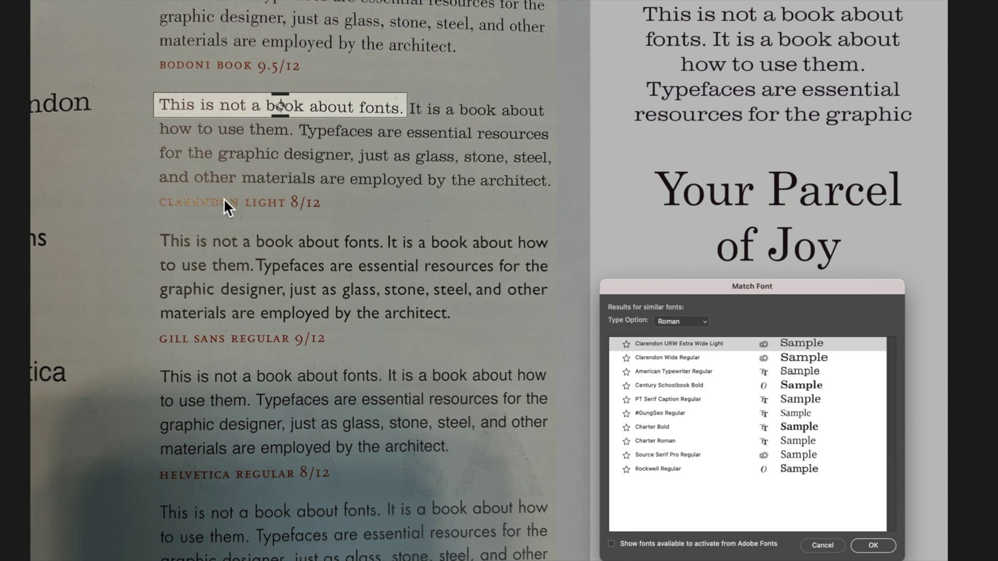
Sample the Gill Sans line, compare Gill Sans SemiBold with Gill Sans Nova Medium, and apply Nova Medium.
left_click_drag(308, 110, 306, 239)
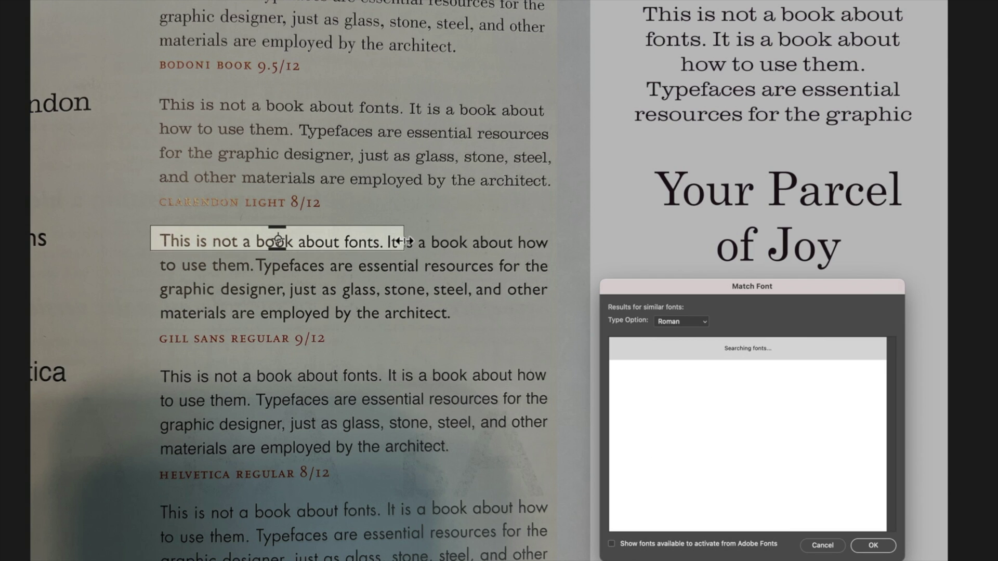
left_click_drag(403, 241, 387, 240)
left_click_drag(155, 240, 160, 240)
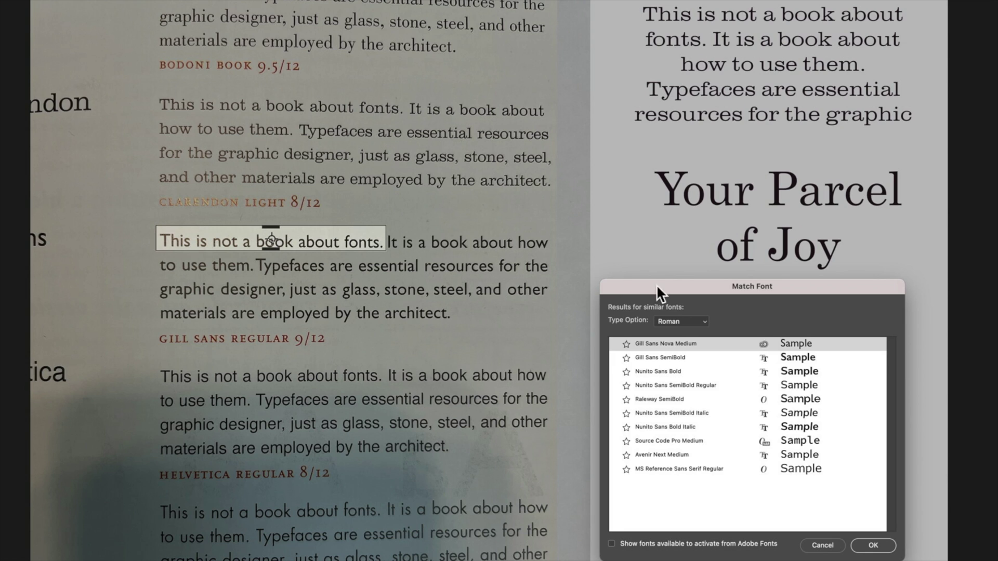
left_click(660, 357)
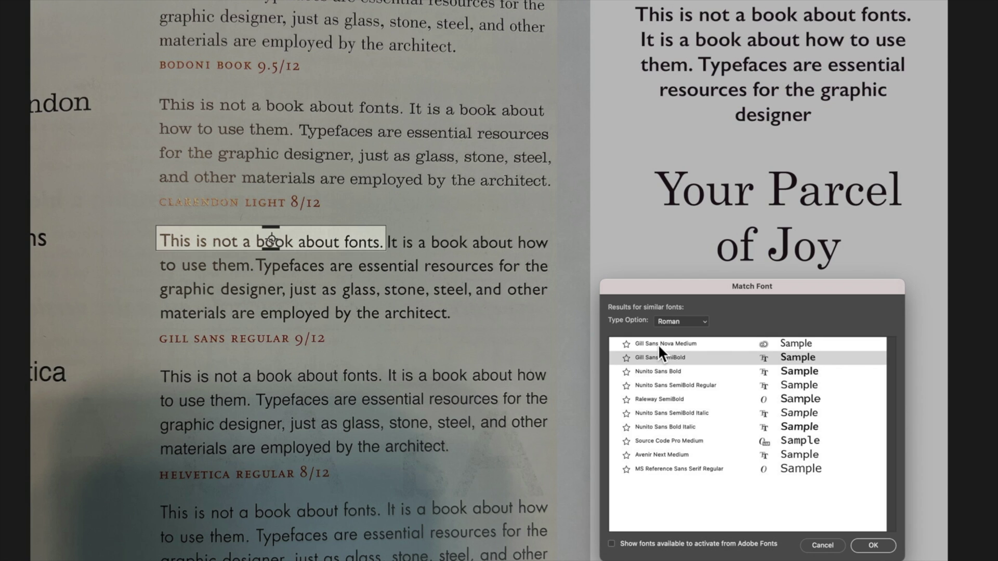
left_click(658, 345)
left_click(646, 358)
left_click(648, 346)
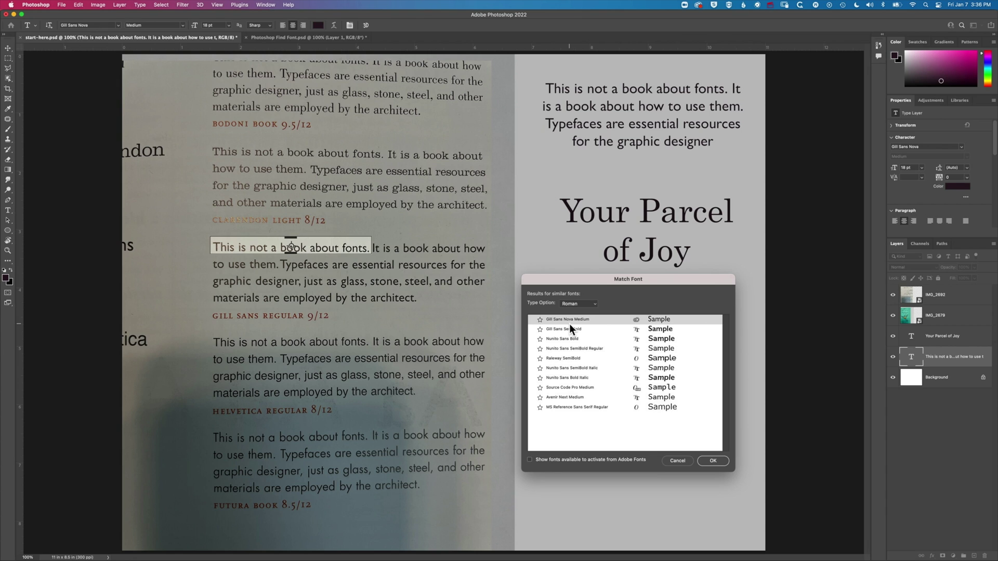
left_click(712, 461)
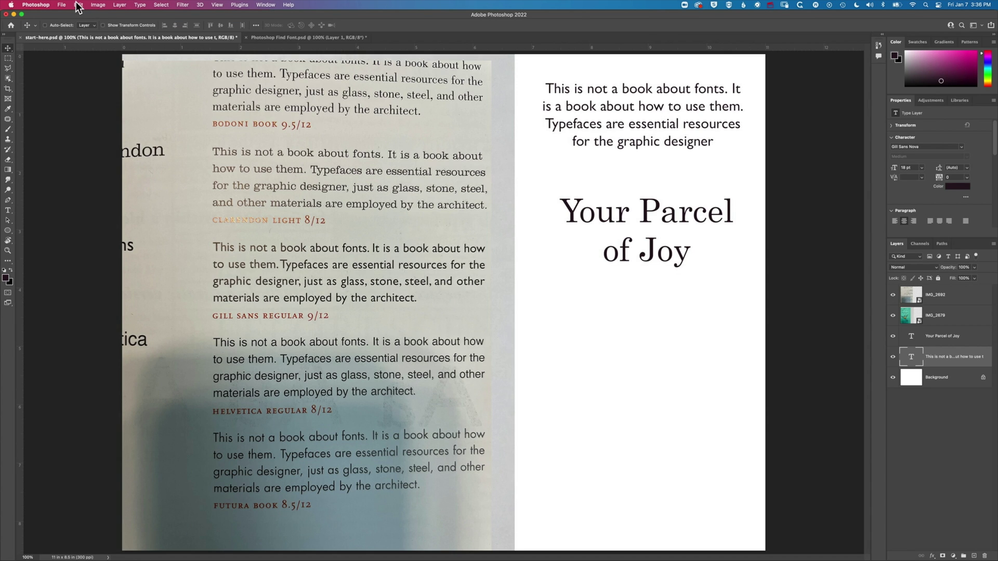
Place photo IMG_2696 from Finder into the layout, shift it left, and stack it above IMG_2692.
key("super+Tab")
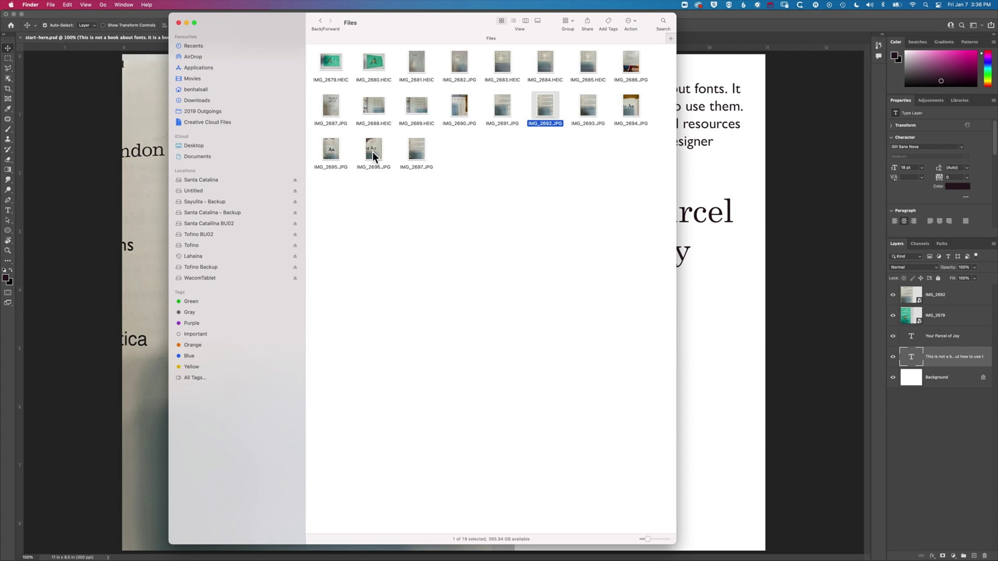
left_click_drag(373, 151, 282, 128)
key("super+Tab")
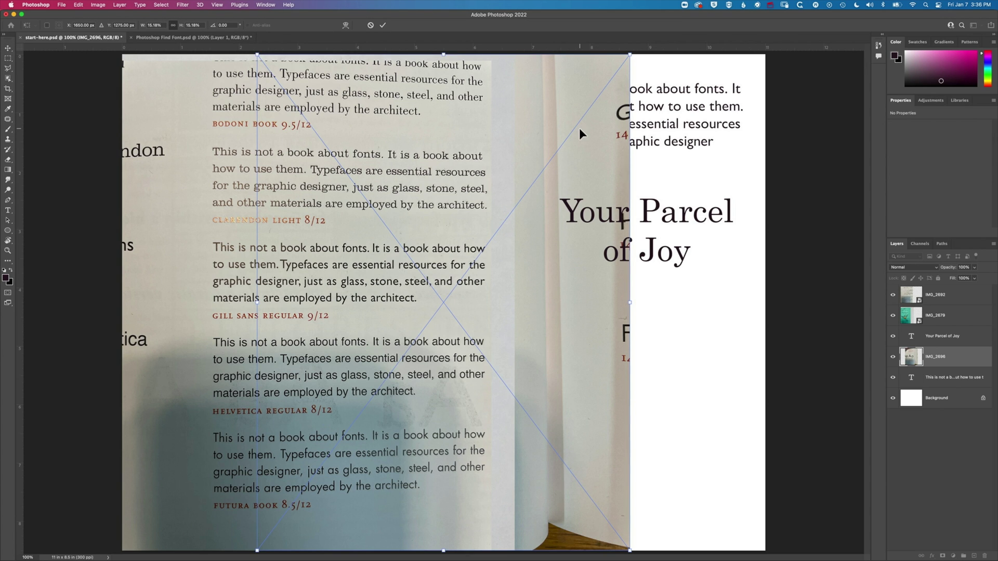
left_click_drag(579, 130, 448, 130)
left_click_drag(947, 359, 937, 289)
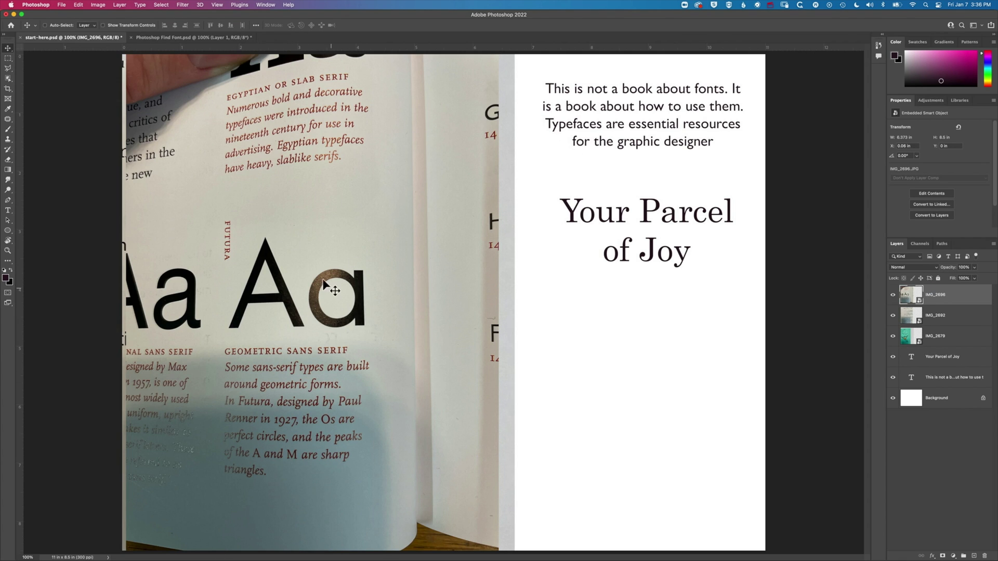
Place photo IMG_2695 from Finder into the layout and commit it.
key("super+Tab")
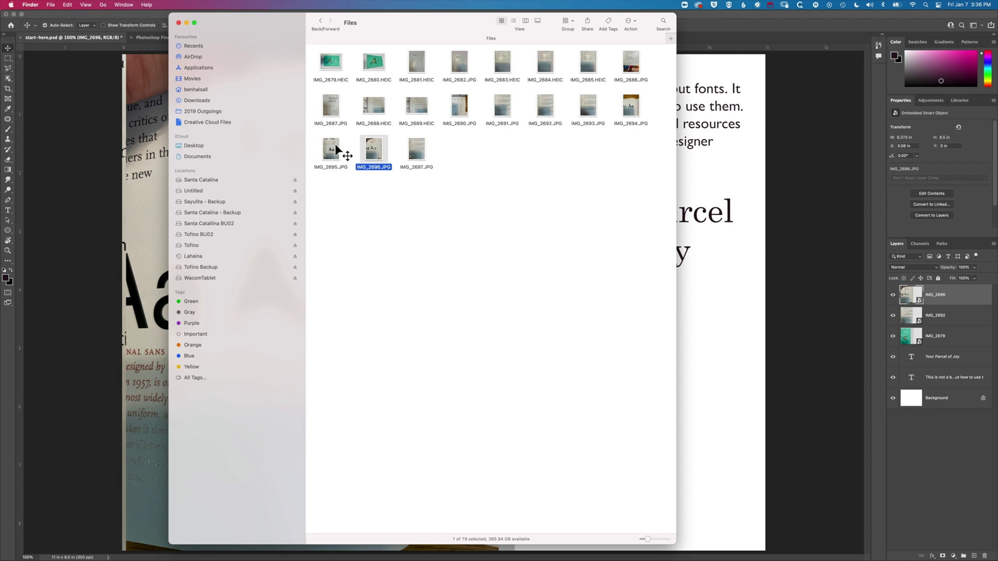
left_click_drag(335, 147, 160, 170)
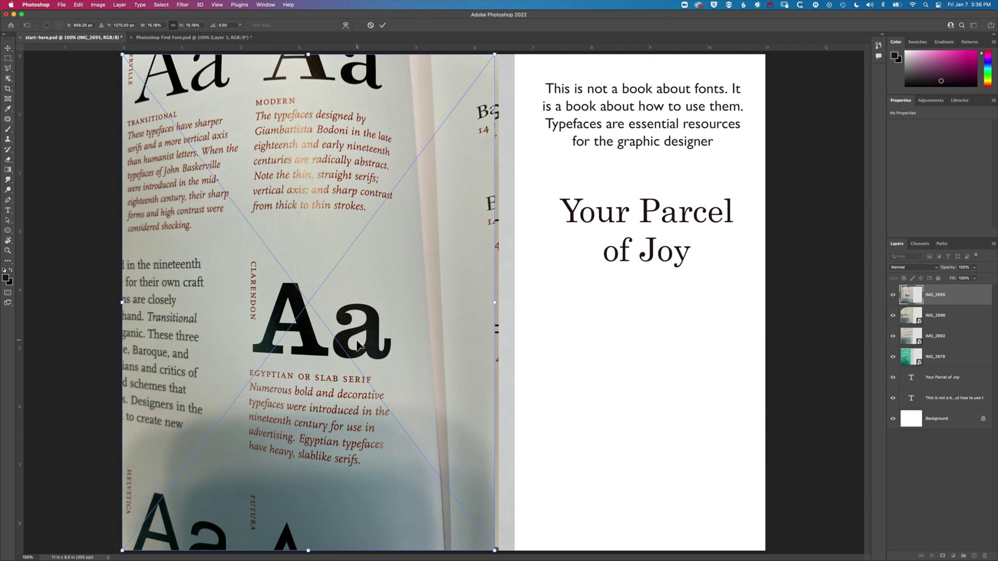
key("Return")
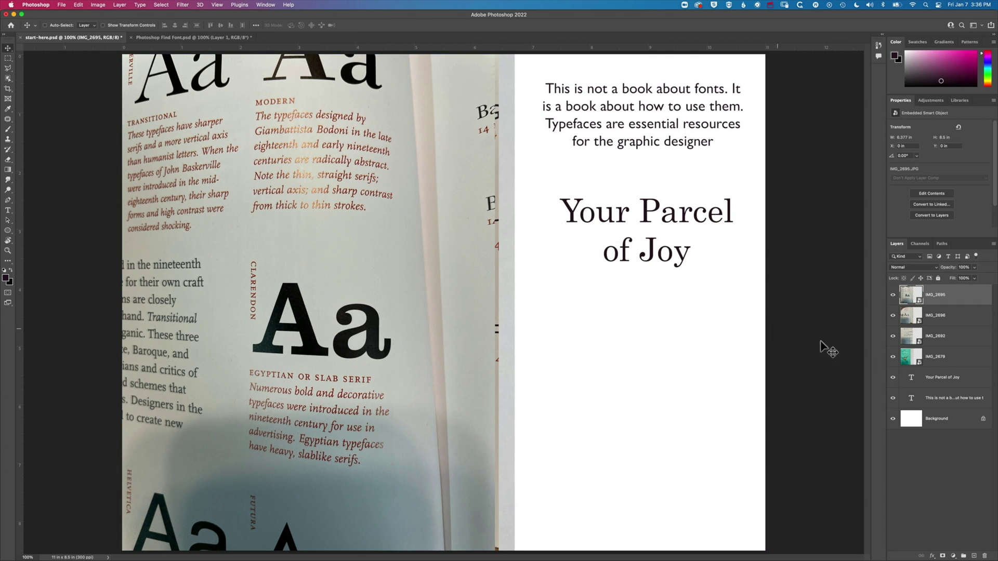
Run Match Font on the paragraph layer, sampling the Clarendon Aa, and preview Clarendon Wide Regular.
left_click(961, 402)
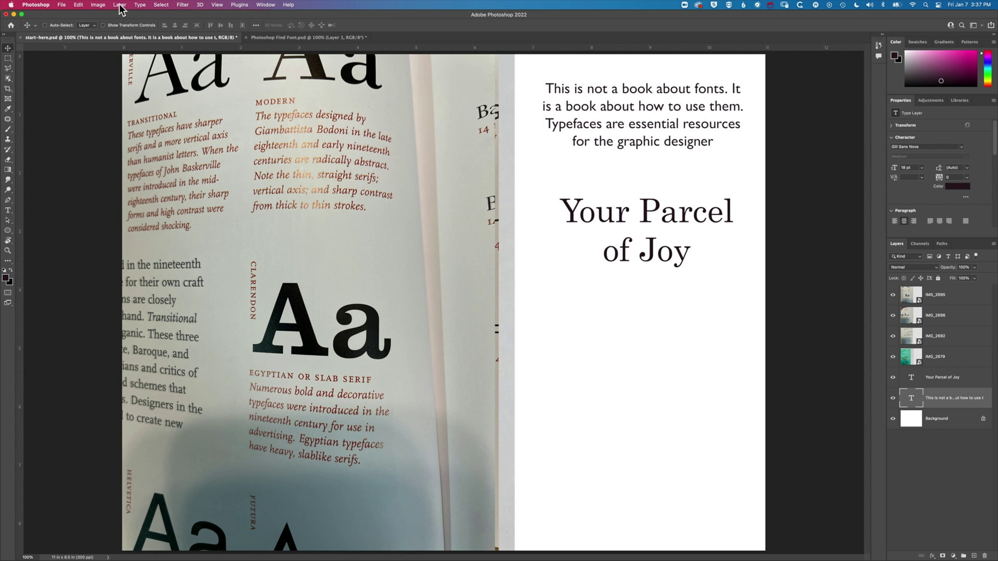
left_click(137, 6)
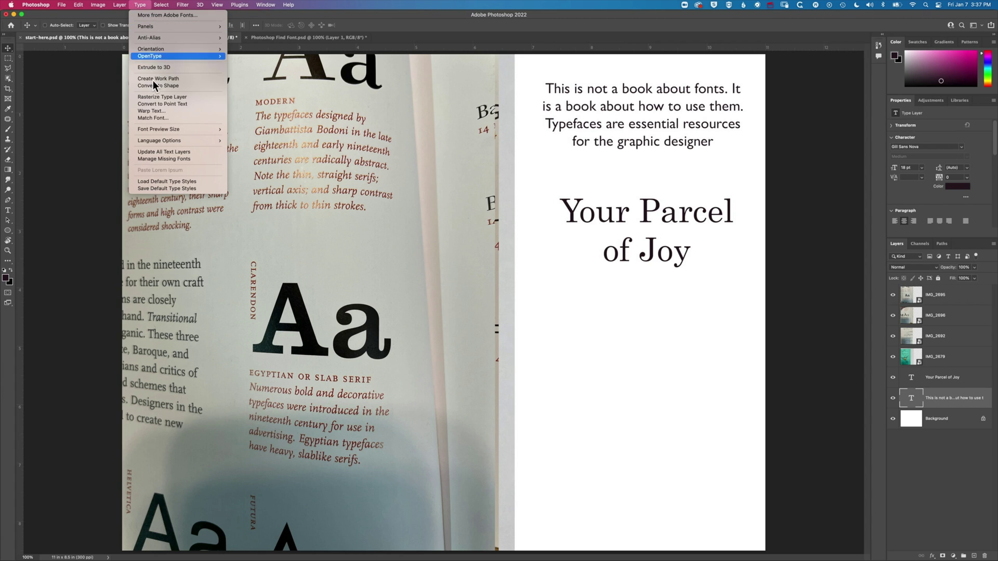
left_click(153, 118)
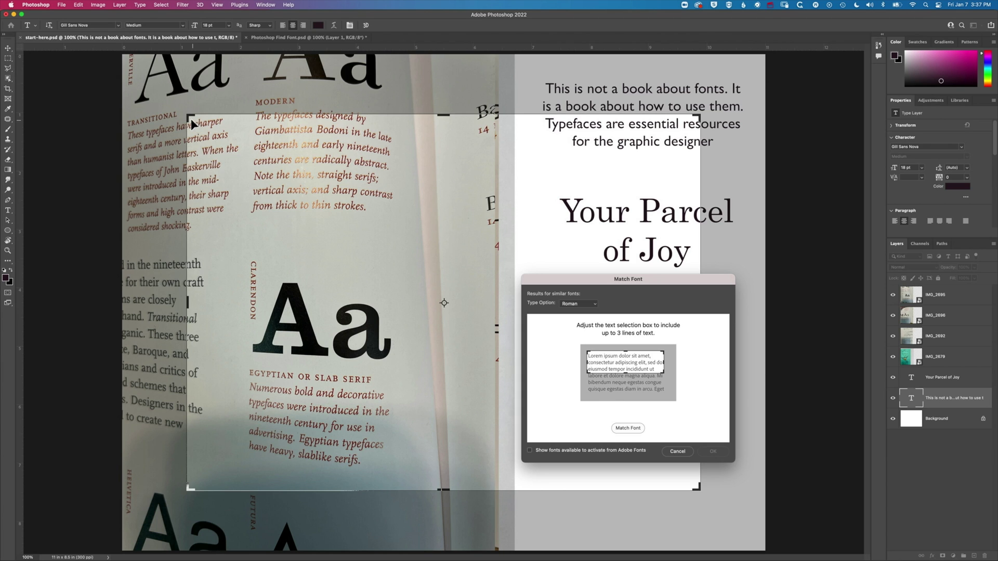
left_click_drag(188, 115, 255, 285)
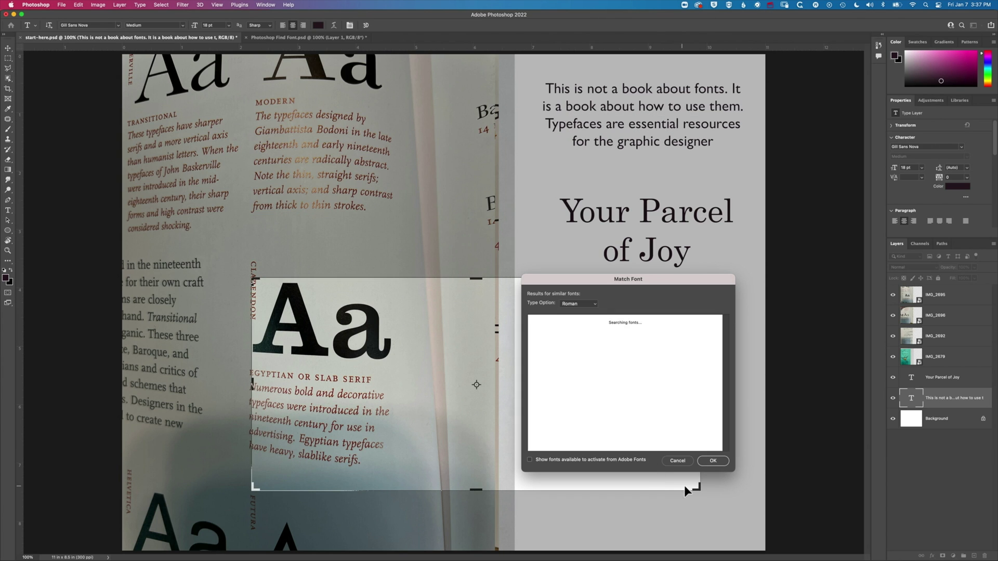
left_click_drag(698, 488, 394, 367)
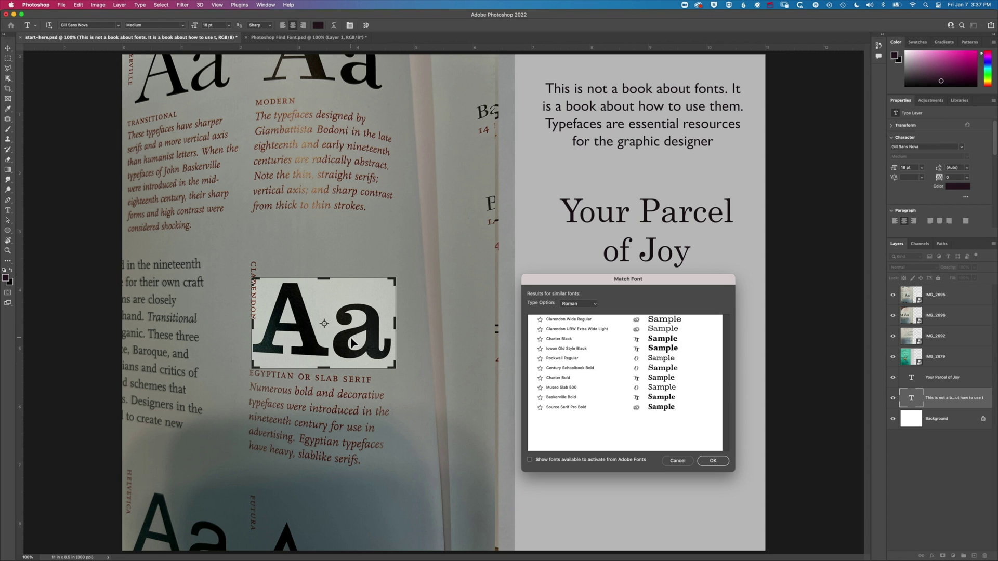
left_click(561, 323)
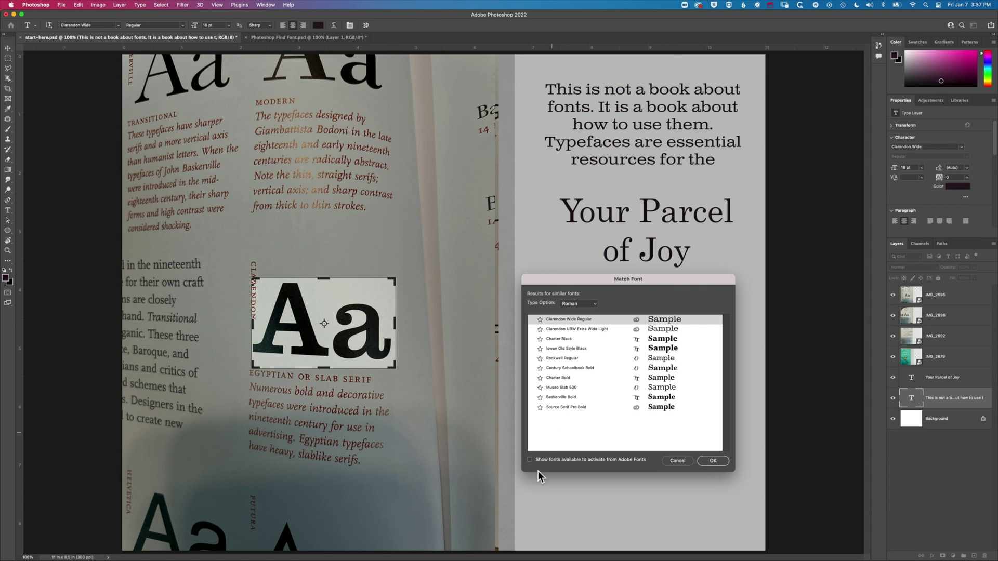
Include Adobe Fonts, then activate Clarendon URW Extra Wide Medium and apply it to the paragraph.
left_click(530, 460)
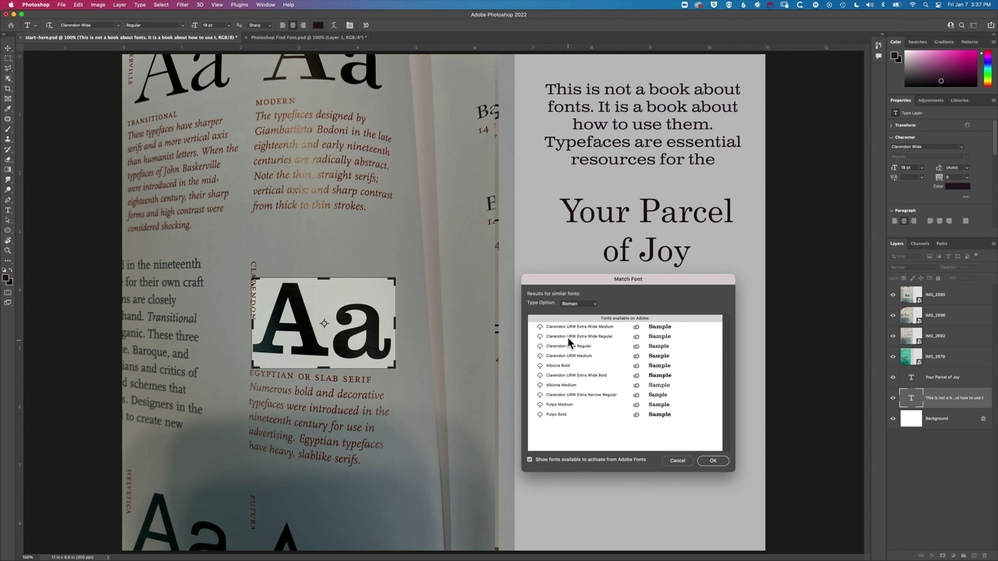
left_click(540, 327)
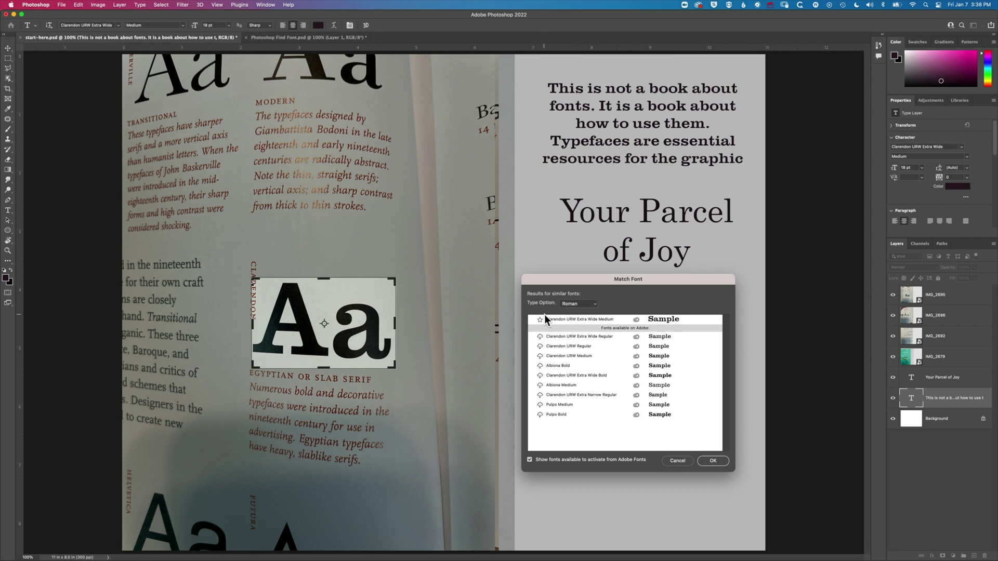
left_click(556, 320)
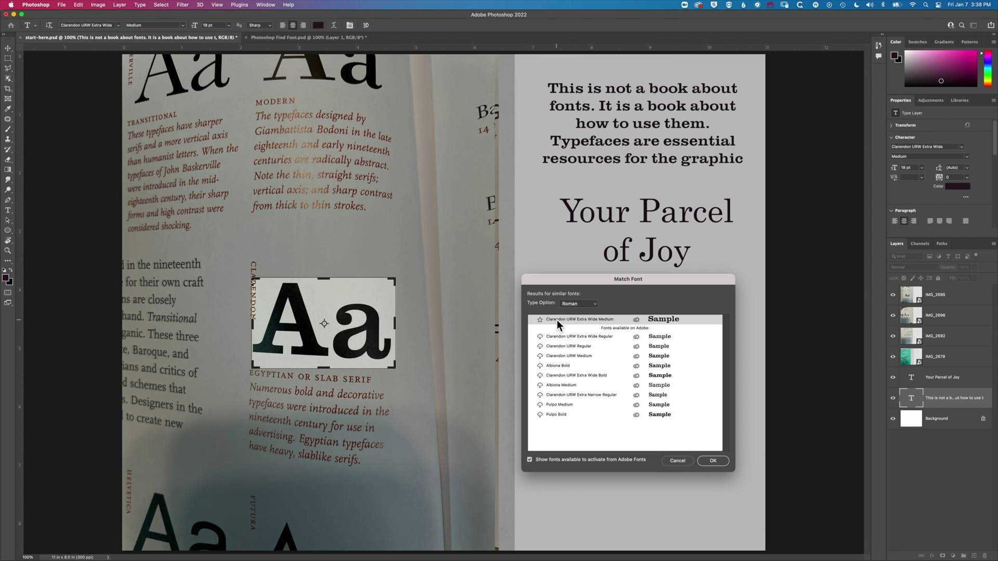
Confirm Clarendon URW Extra Wide Medium and move the IMG_2696 Futura photo layer to the top.
left_click(713, 461)
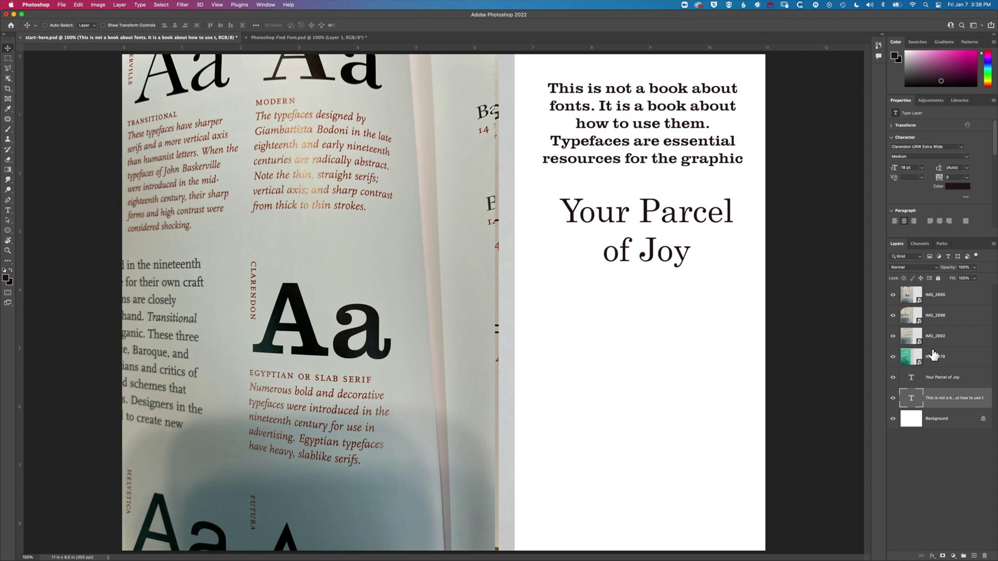
left_click(947, 318)
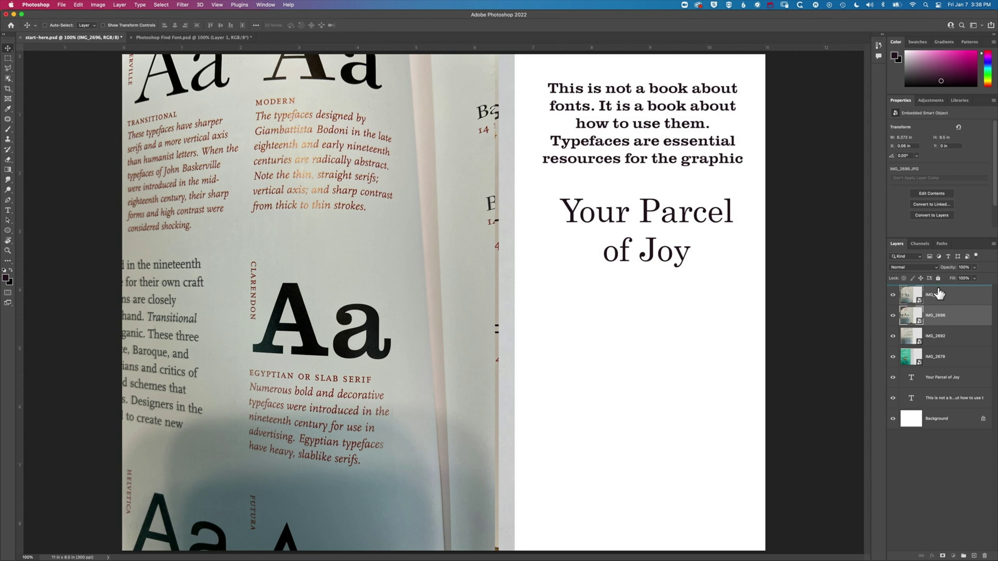
left_click_drag(938, 294, 939, 294)
Select the paragraph text layer and start a new text box below the heading.
left_click(948, 398)
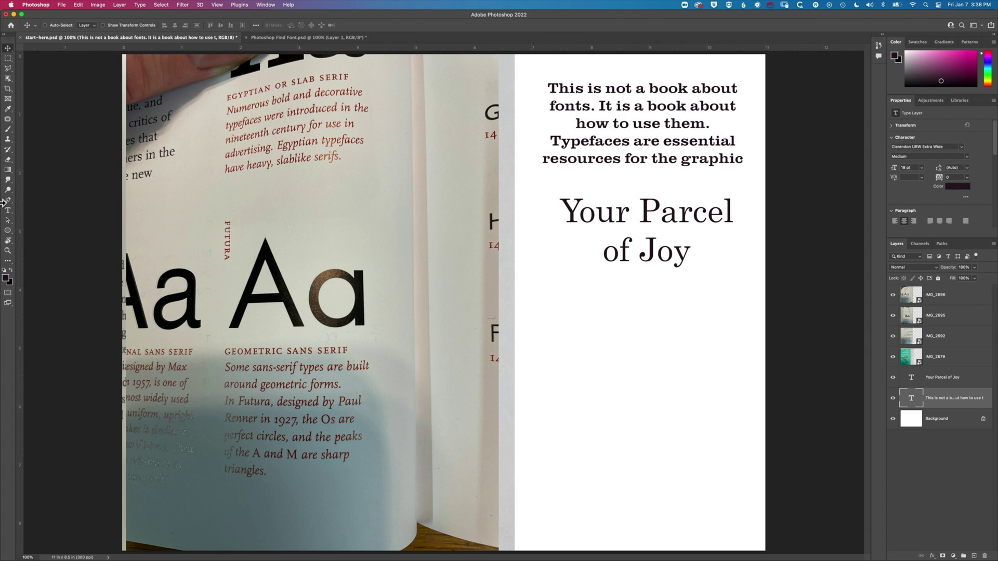
left_click(8, 210)
left_click_drag(561, 314, 563, 316)
Type 'Aa' in a new text box below Your Parcel of Joy, size it 104 pt, and commit.
left_click_drag(593, 356, 710, 476)
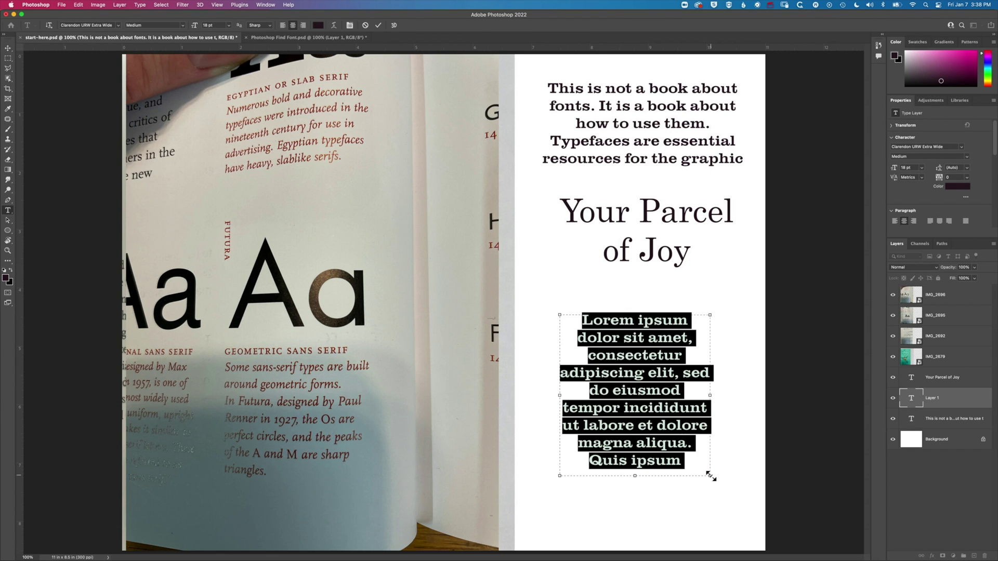
type("Aa")
key("ctrl+a")
left_click_drag(199, 20, 228, 26)
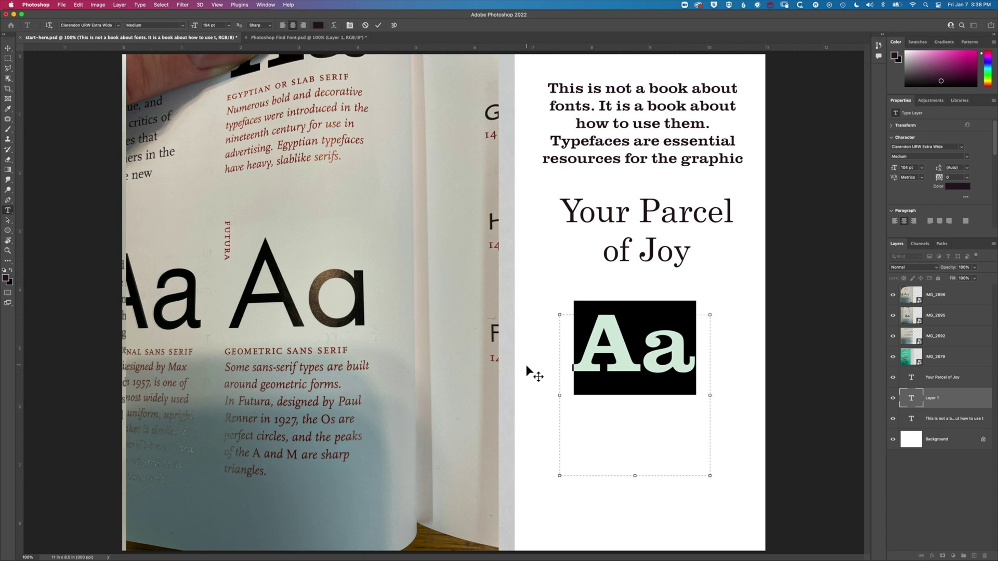
left_click(141, 5)
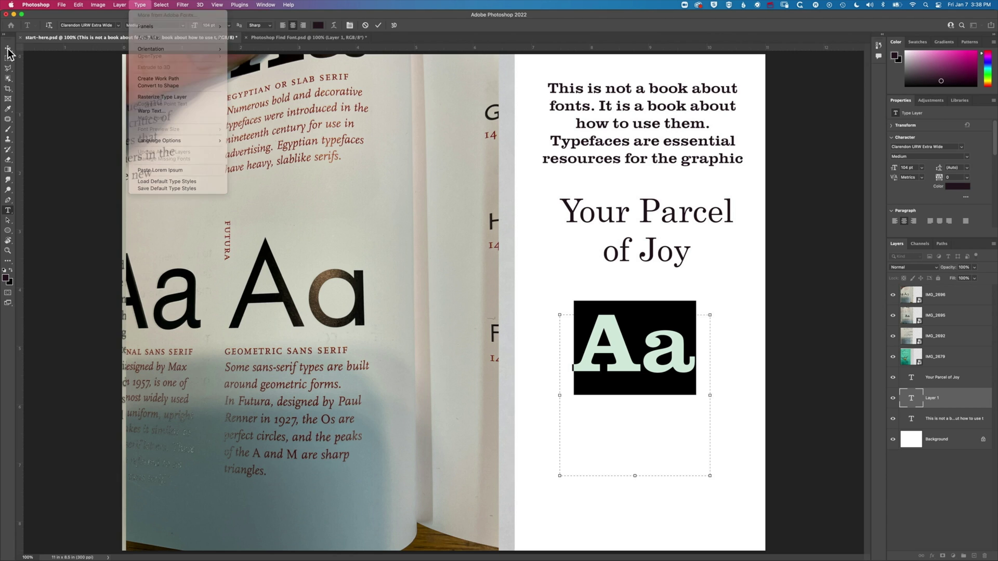
left_click(7, 48)
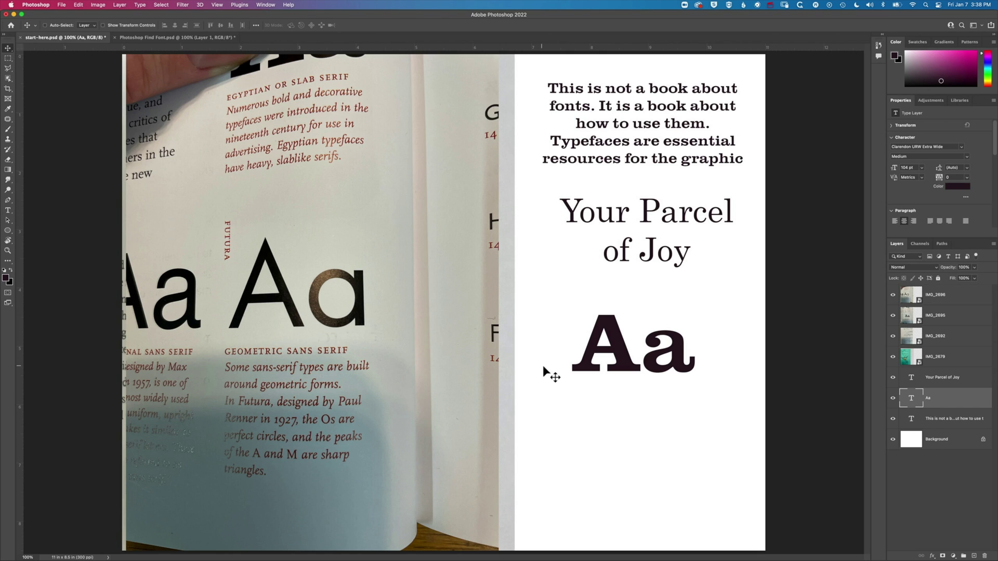
left_click(144, 5)
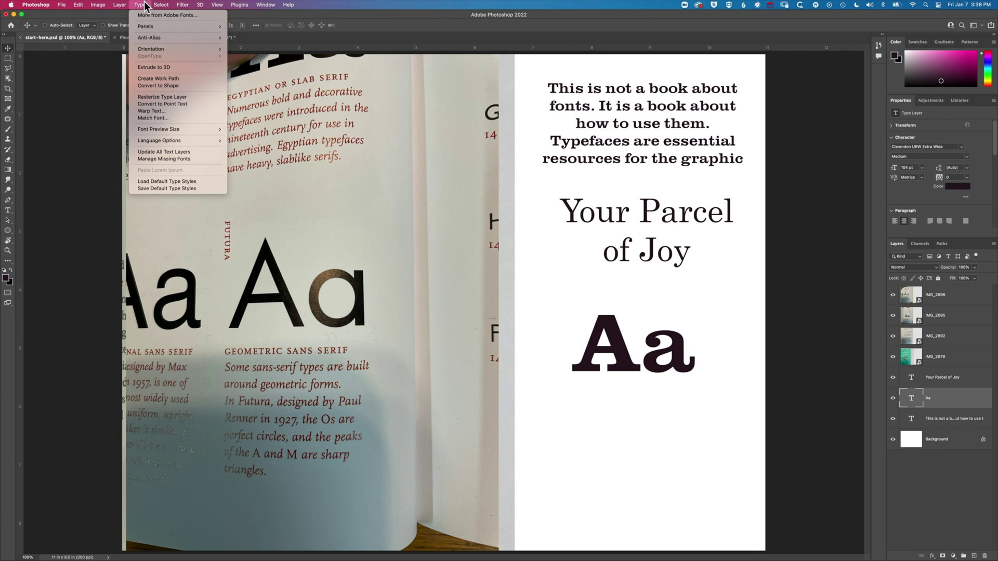
Start Match Font and frame the sampling box around just the photographed Futura Aa.
left_click(156, 118)
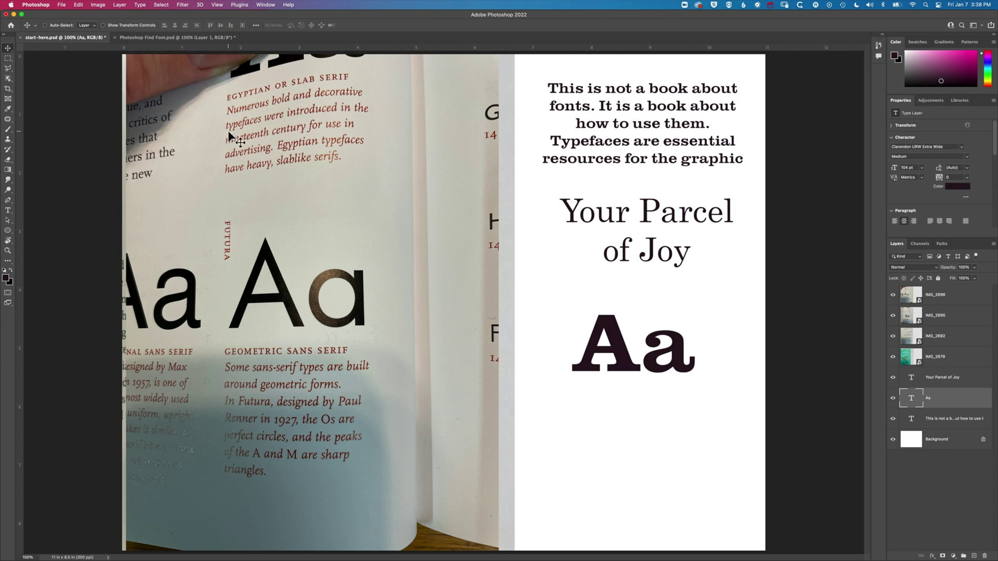
left_click_drag(390, 186, 414, 295)
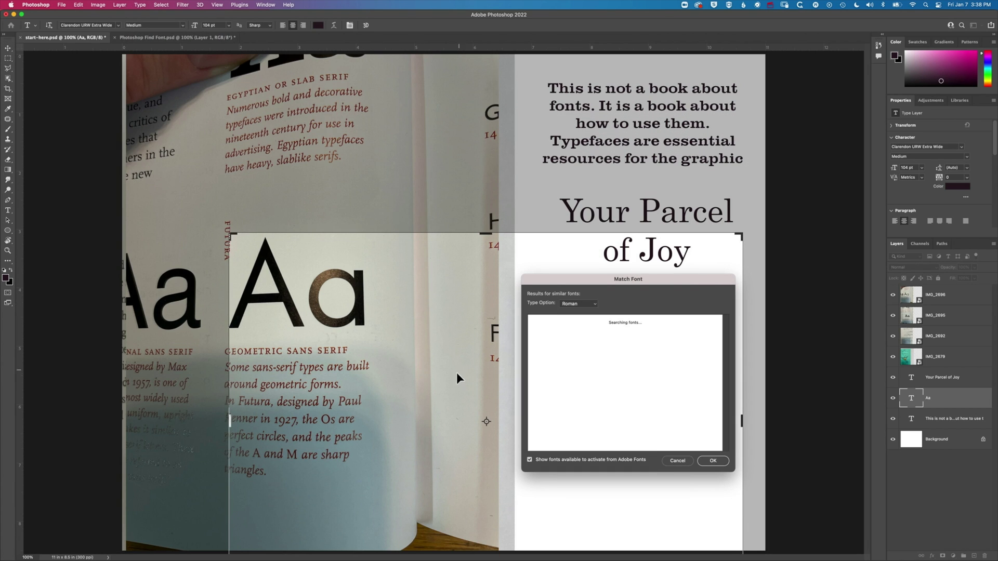
left_click_drag(456, 379, 416, 254)
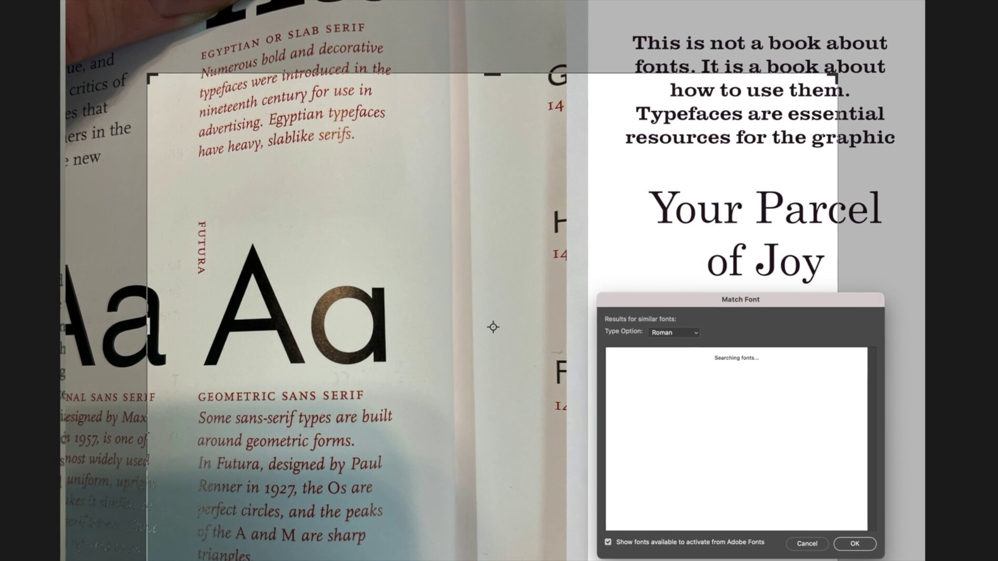
left_click_drag(701, 486, 379, 307)
left_click_drag(406, 338, 392, 374)
left_click_drag(147, 74, 200, 241)
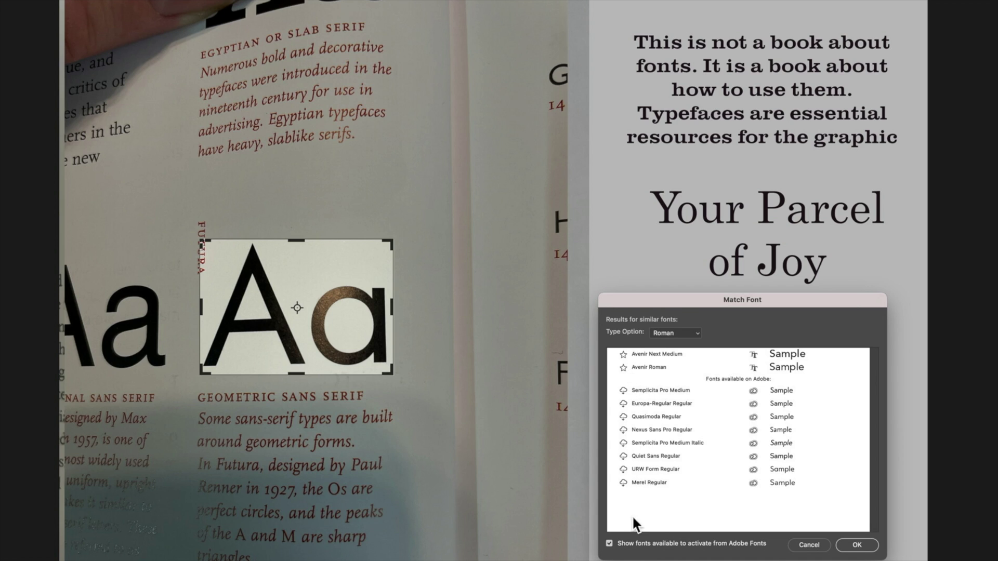
Limit matches to installed fonts and preview Seravek, Avenir Next Medium, then Avenir Roman on the Aa.
left_click(610, 543)
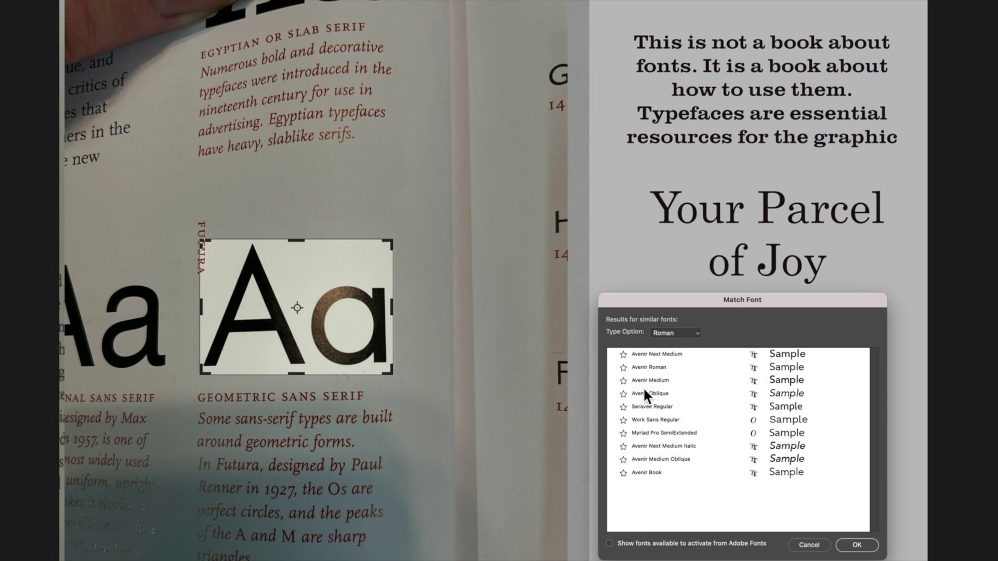
left_click(642, 408)
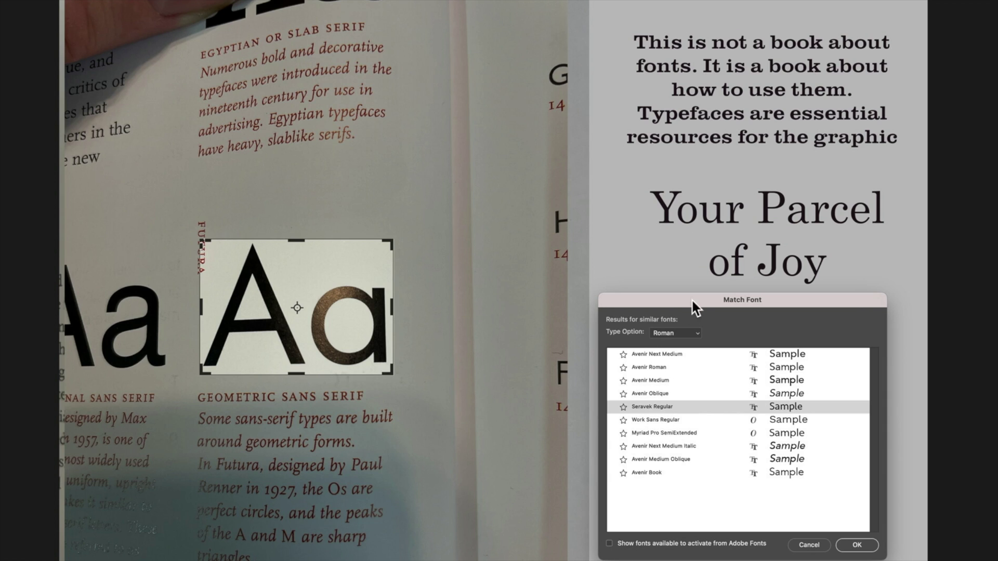
left_click_drag(692, 301, 688, 16)
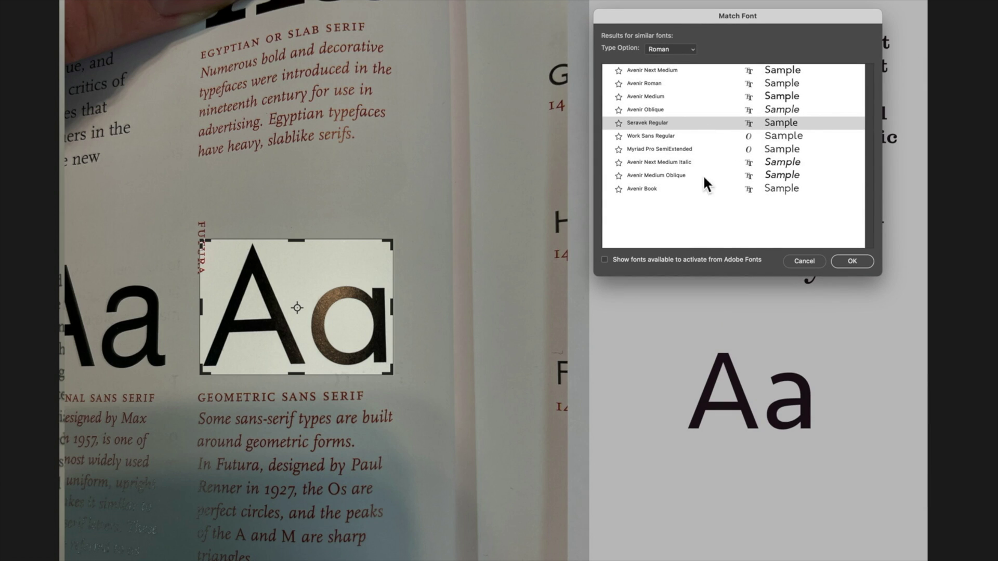
left_click(638, 70)
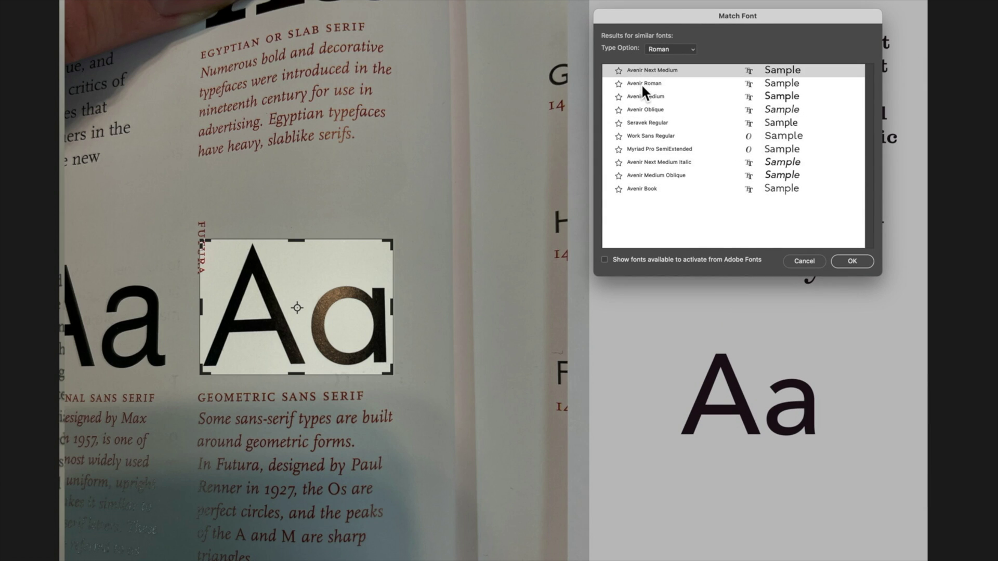
left_click(642, 85)
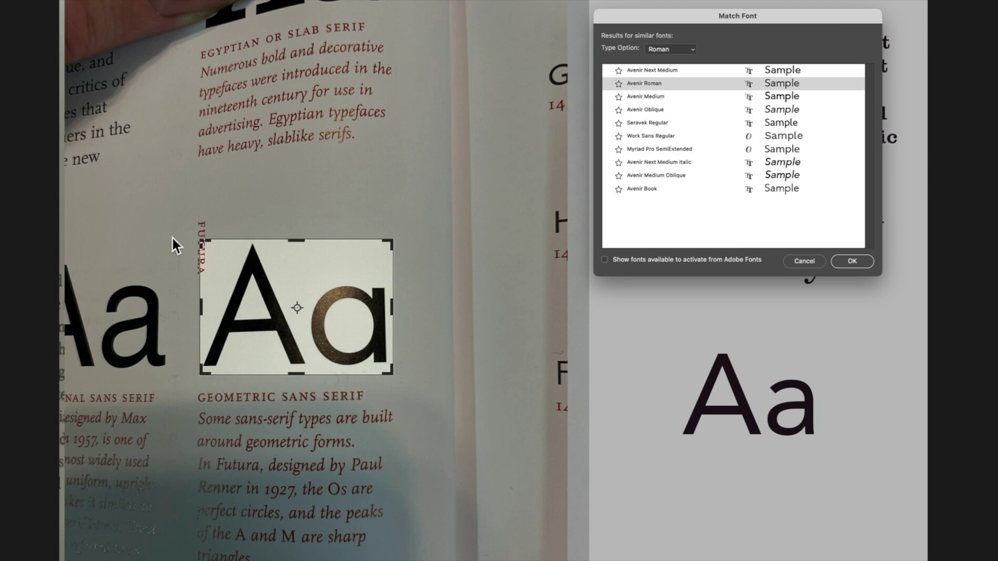
Resample on the lowercase a and set the Aa to ITC Avant Garde Gothic Std Medium with OK.
left_click_drag(201, 240, 304, 278)
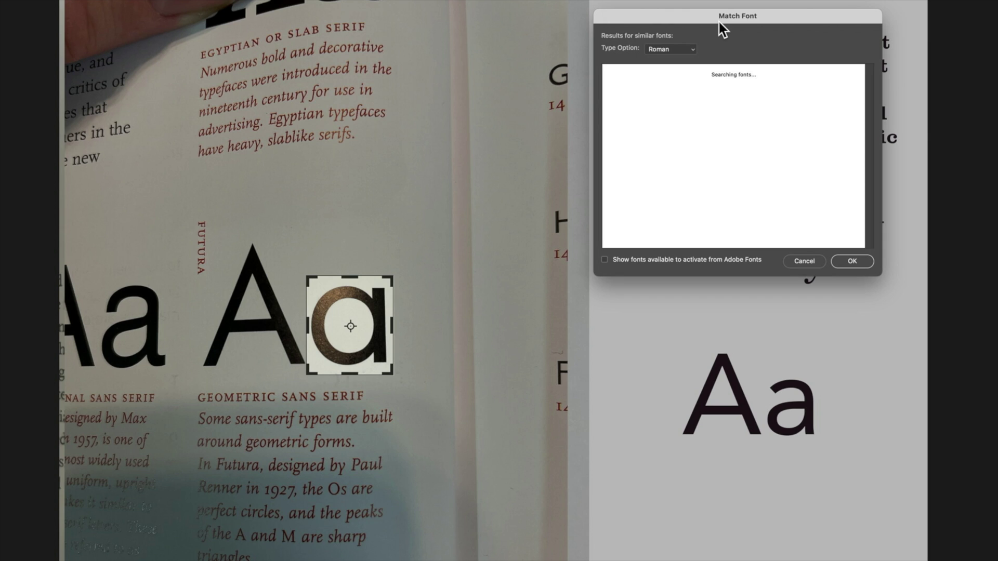
left_click(660, 70)
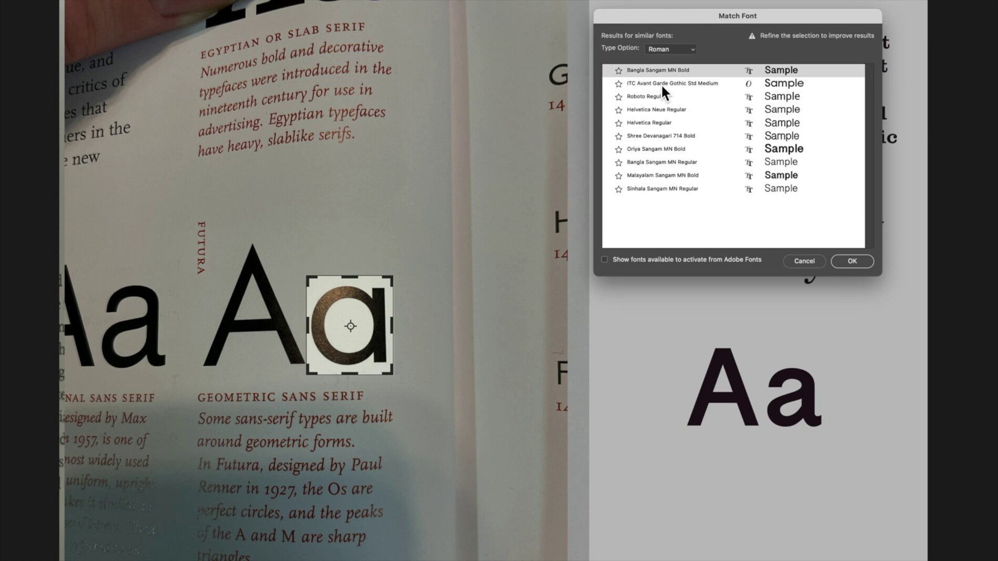
left_click(661, 86)
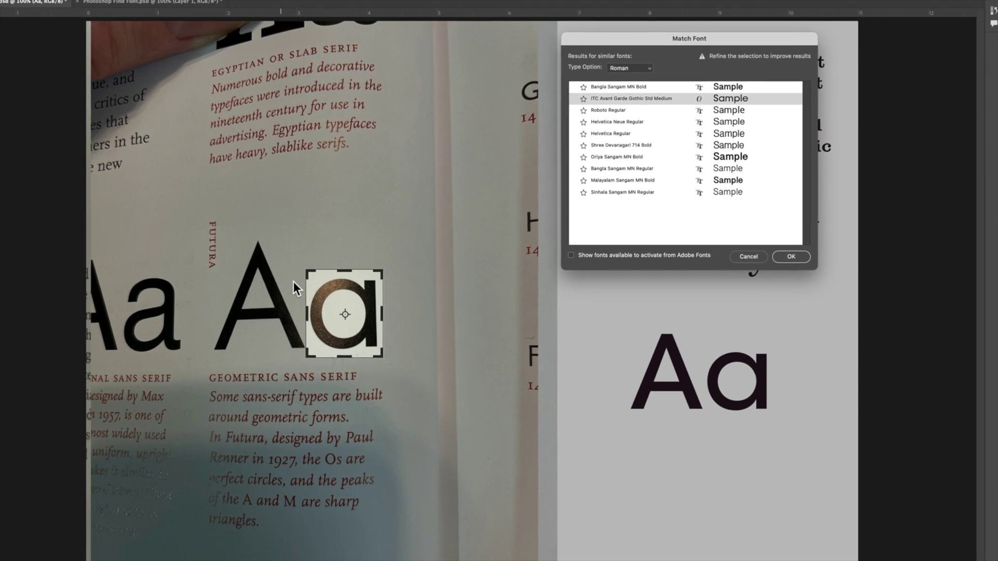
left_click_drag(334, 276, 334, 286)
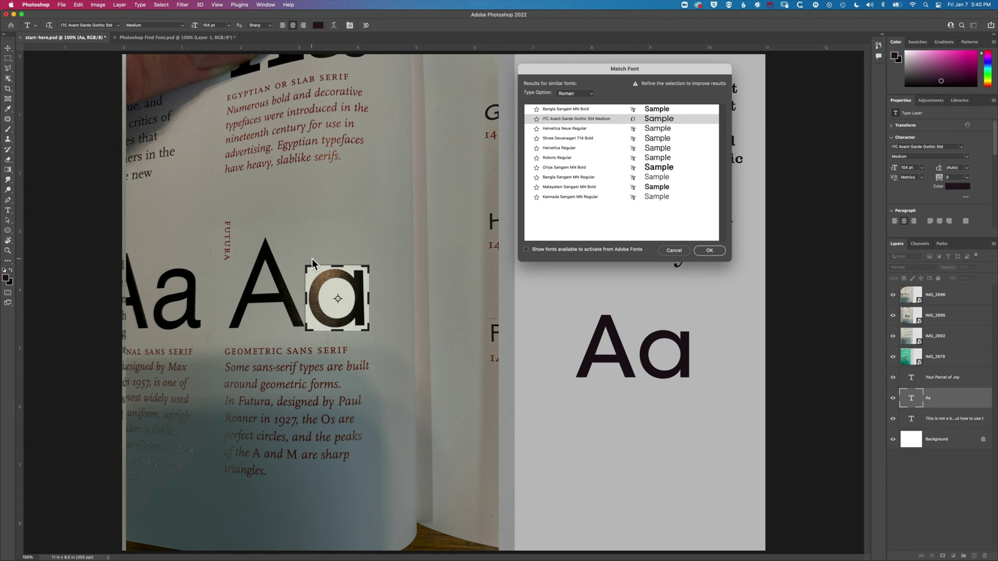
left_click(709, 250)
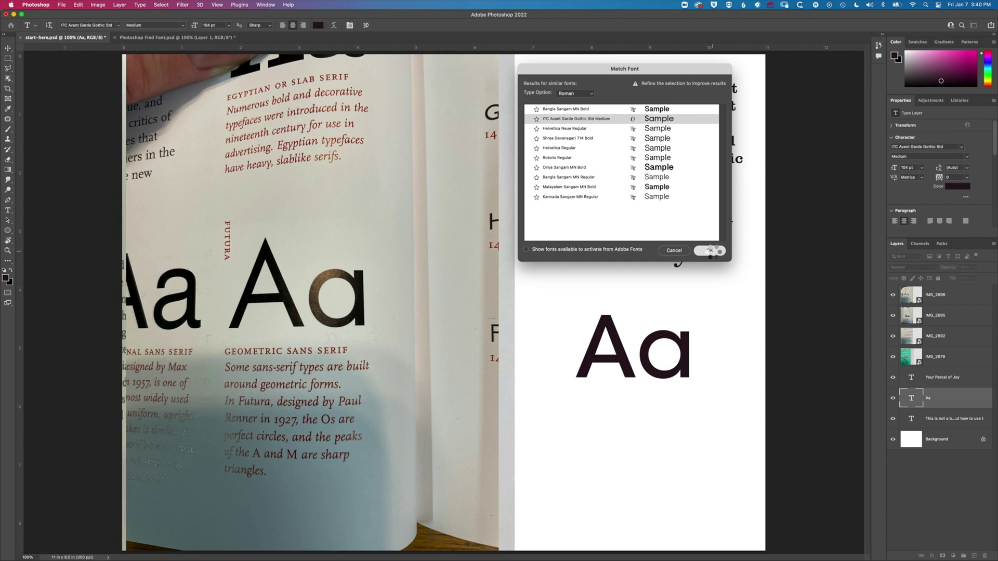
Hide IMG_2696 and IMG_2695, match the first Futura Book line, and apply Futura Std Book.
left_click(893, 297)
left_click(893, 315)
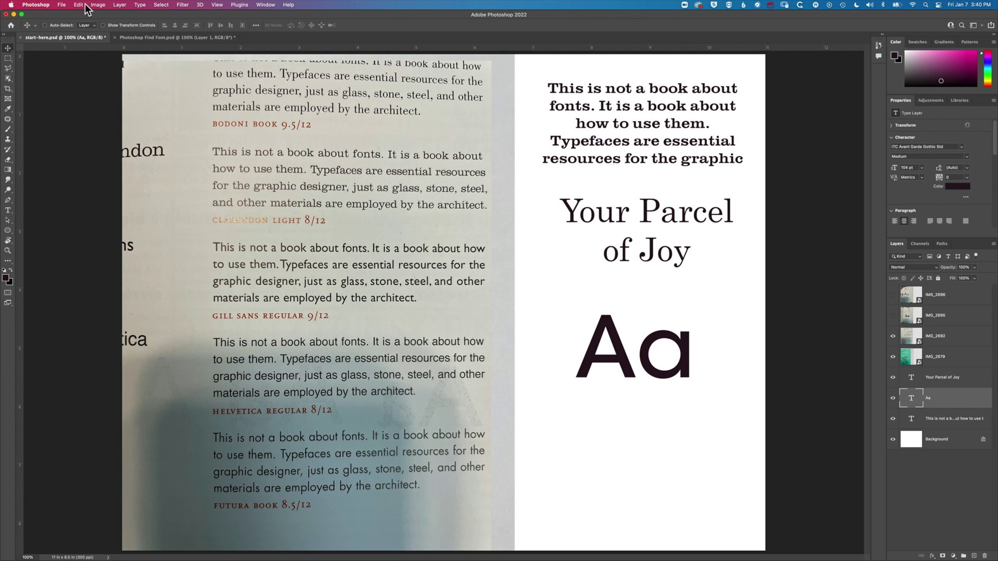
left_click(140, 5)
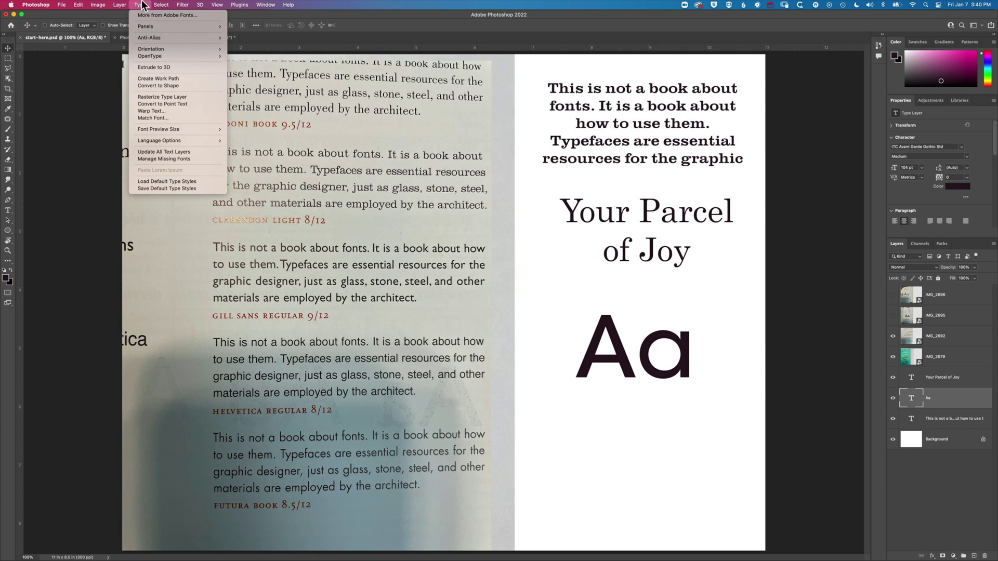
left_click(152, 119)
left_click_drag(186, 113, 210, 429)
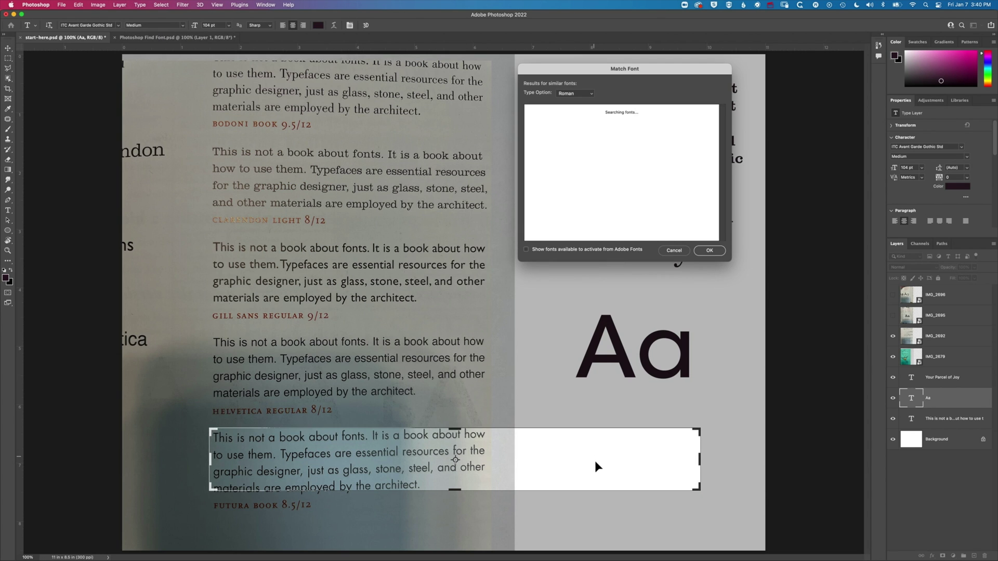
left_click_drag(699, 489, 370, 444)
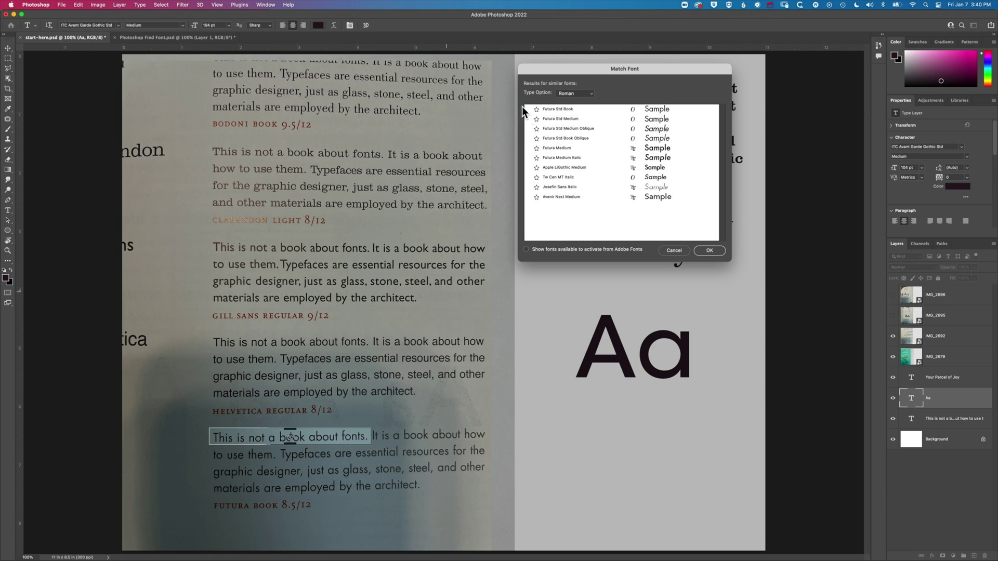
left_click(561, 110)
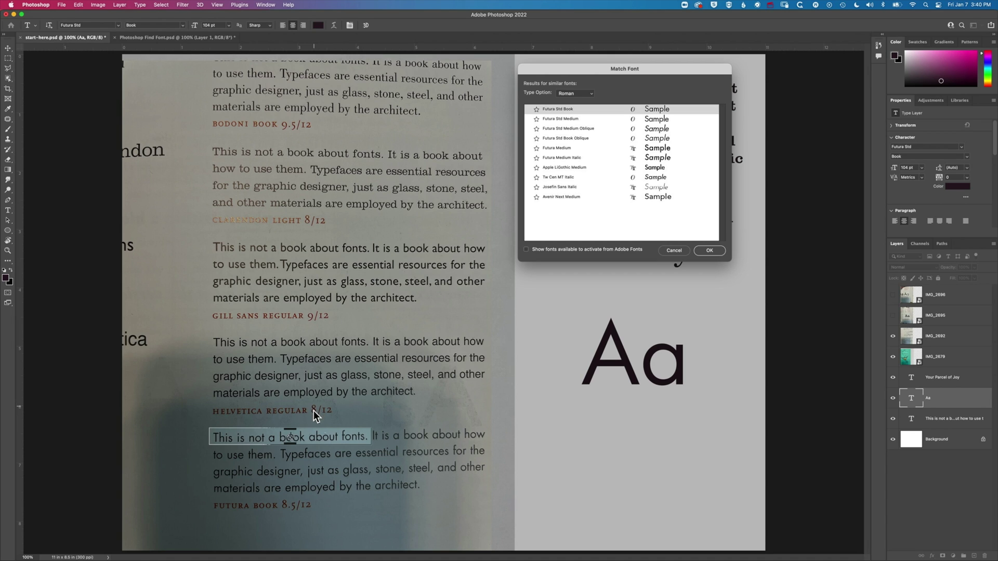
Apply Helvetica Neue Regular matched from the Helvetica line, then resample on the Gill Sans line.
left_click_drag(322, 435, 322, 342)
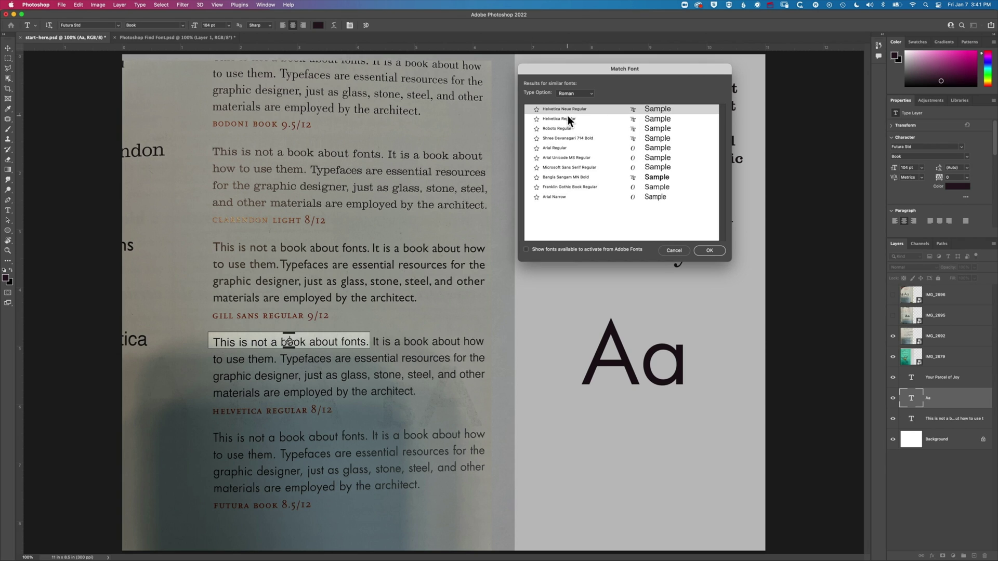
left_click(569, 111)
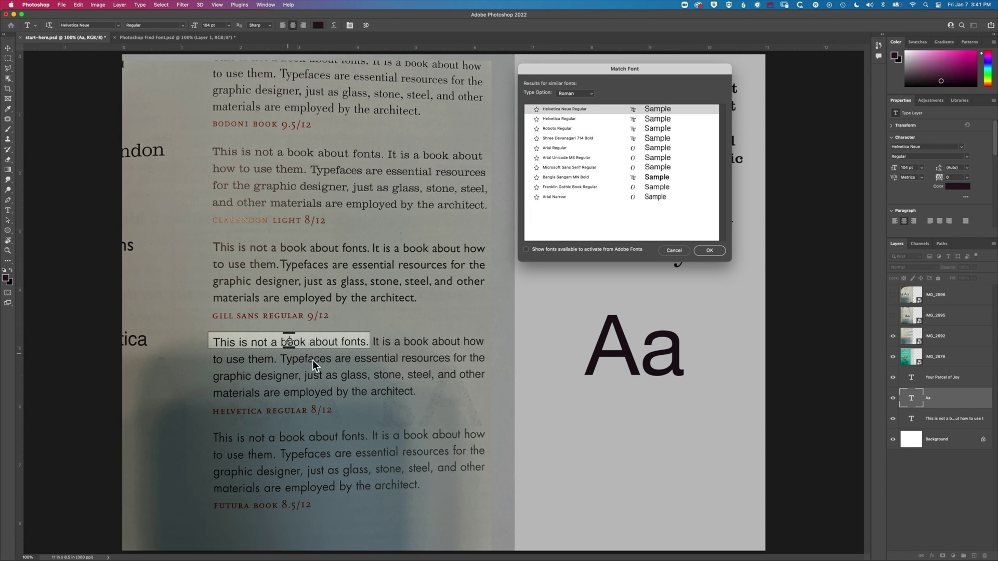
left_click_drag(330, 353, 335, 250)
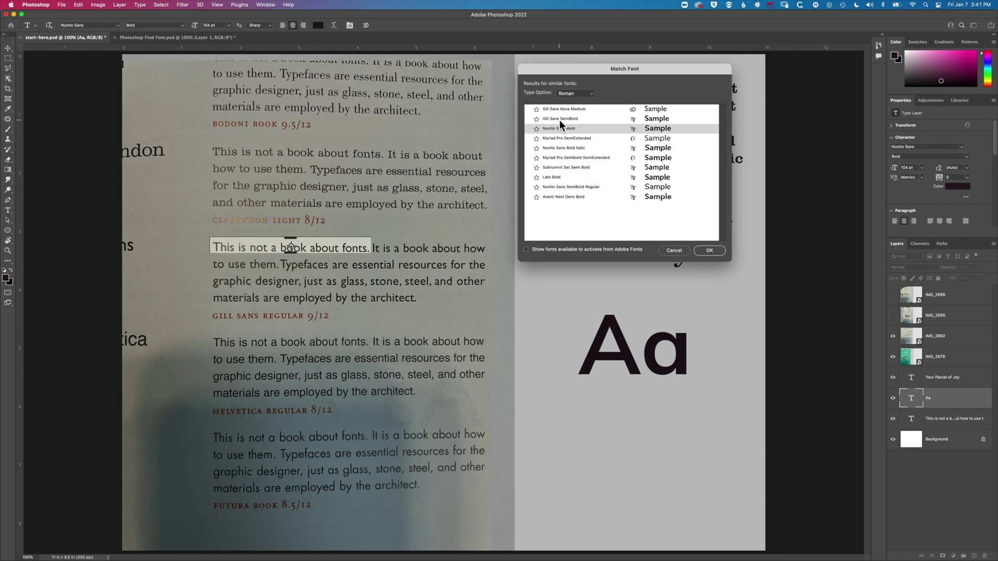
Try Gill Sans SemiBold on the Aa, then settle on Gill Sans Nova Medium.
left_click(559, 119)
left_click(559, 110)
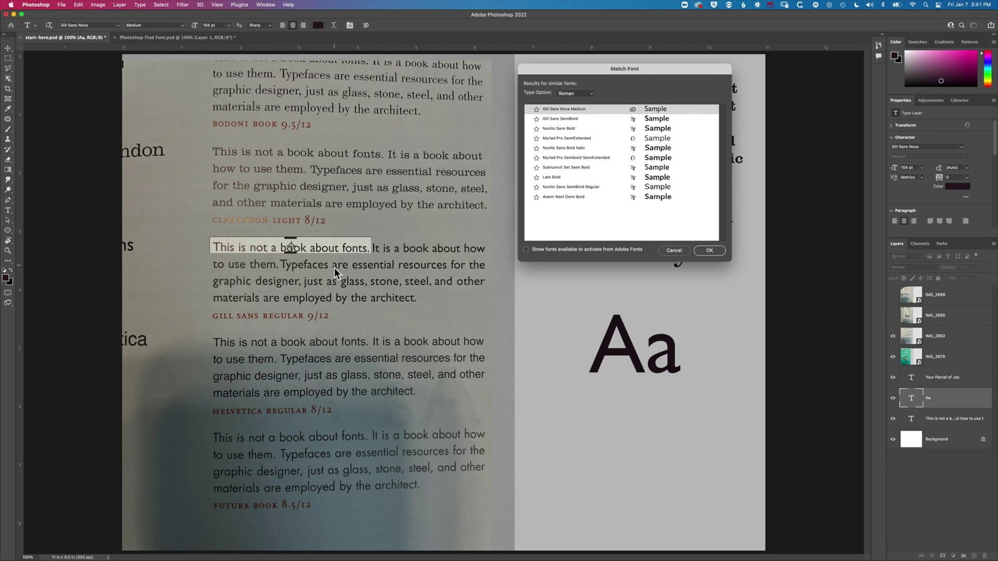
left_click(708, 250)
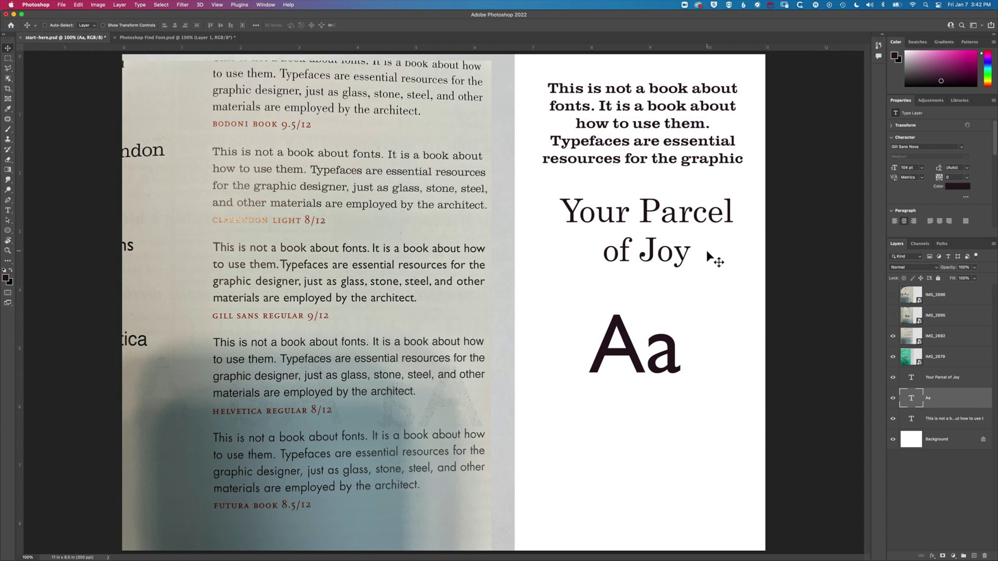